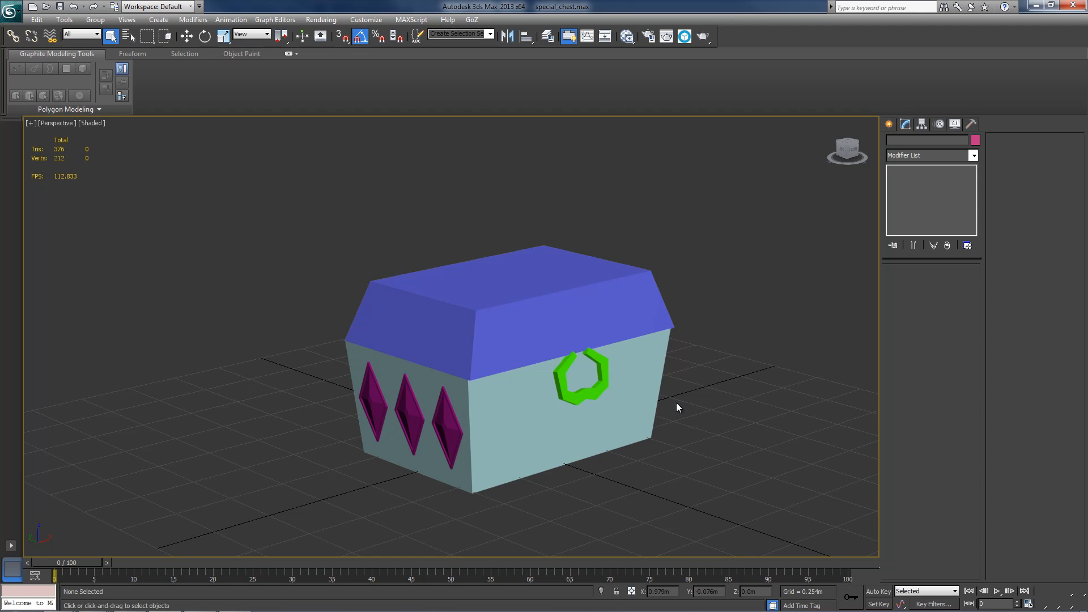
Select all three chest objects and examine their shared UV layout in the UV editor.
left_click_drag(702, 243, 311, 486)
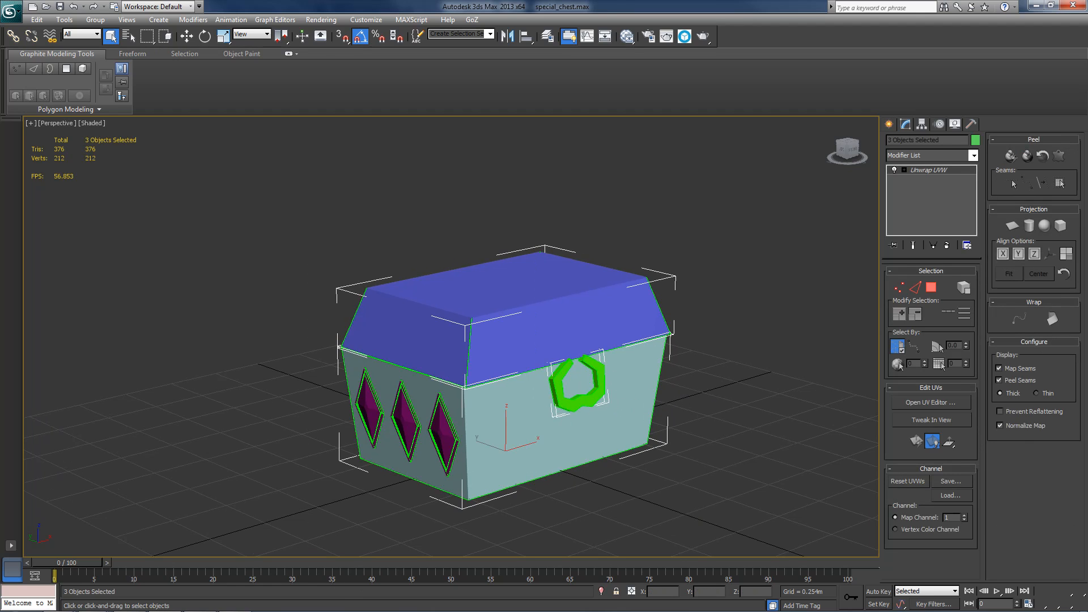
left_click(923, 401)
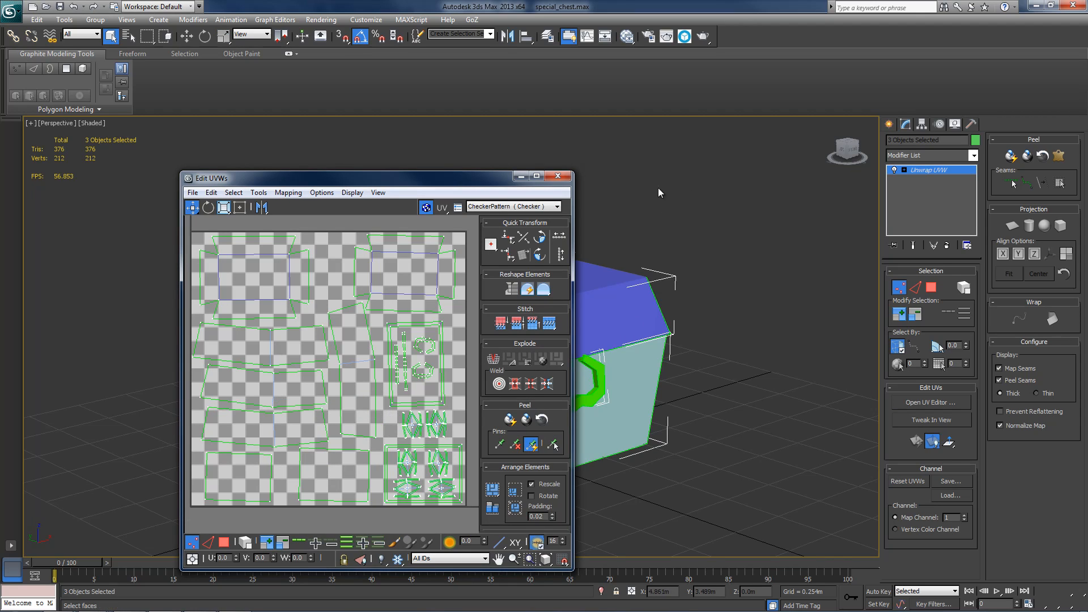
left_click(559, 177)
Delete the Unwrap UVW modifier from the three chest objects and clear the selection.
right_click(933, 169)
left_click(948, 189)
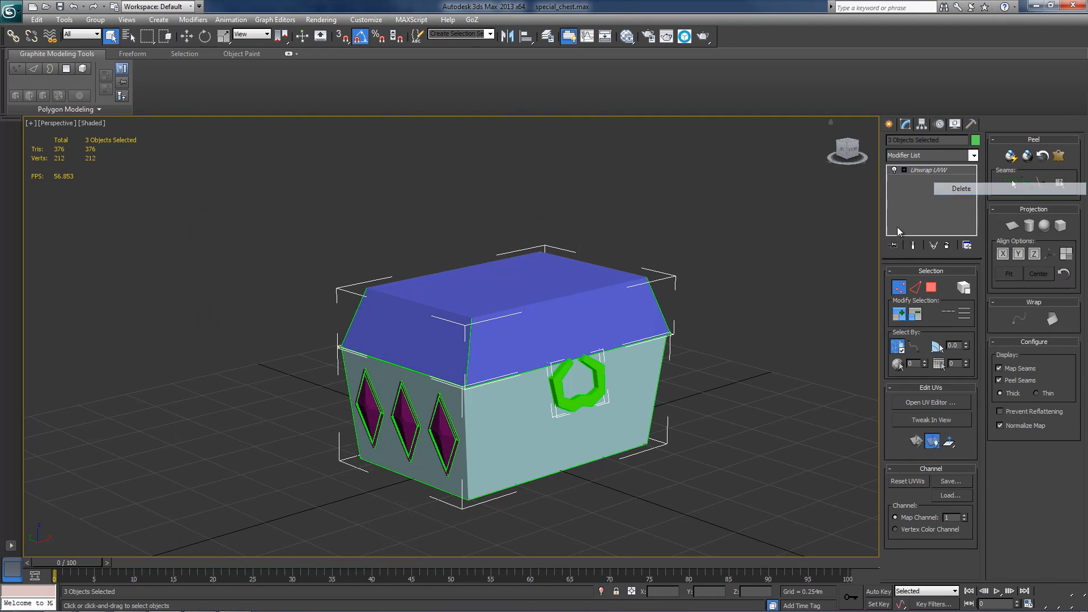
left_click(743, 369)
middle_click_drag(709, 346, 693, 327)
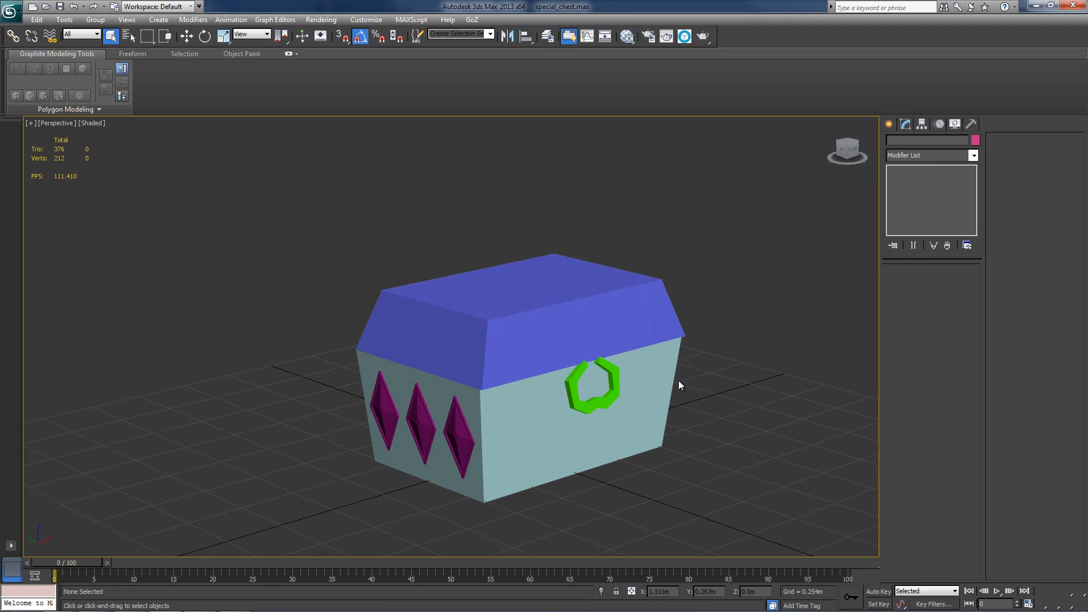
Examine the chest's separate handle and body objects in the perspective view.
left_click(612, 374)
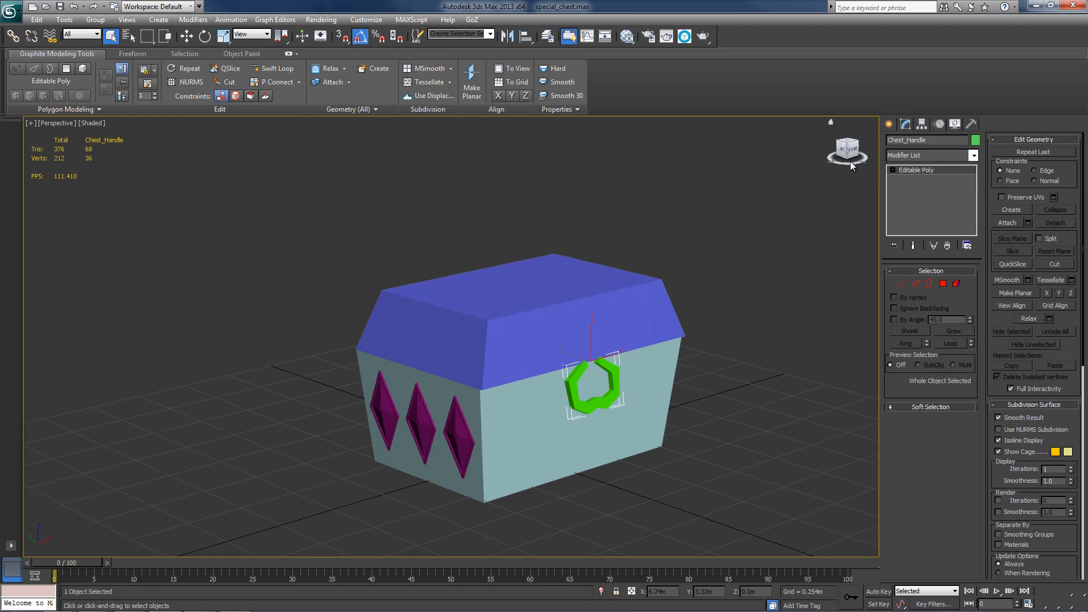
left_click_drag(849, 161, 751, 223)
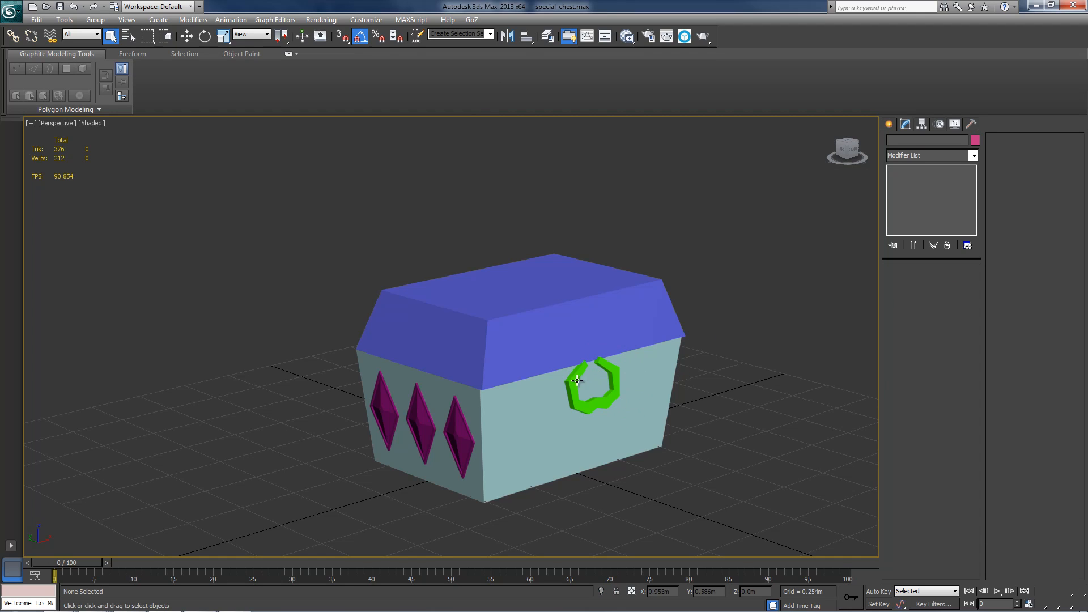
left_click(543, 406)
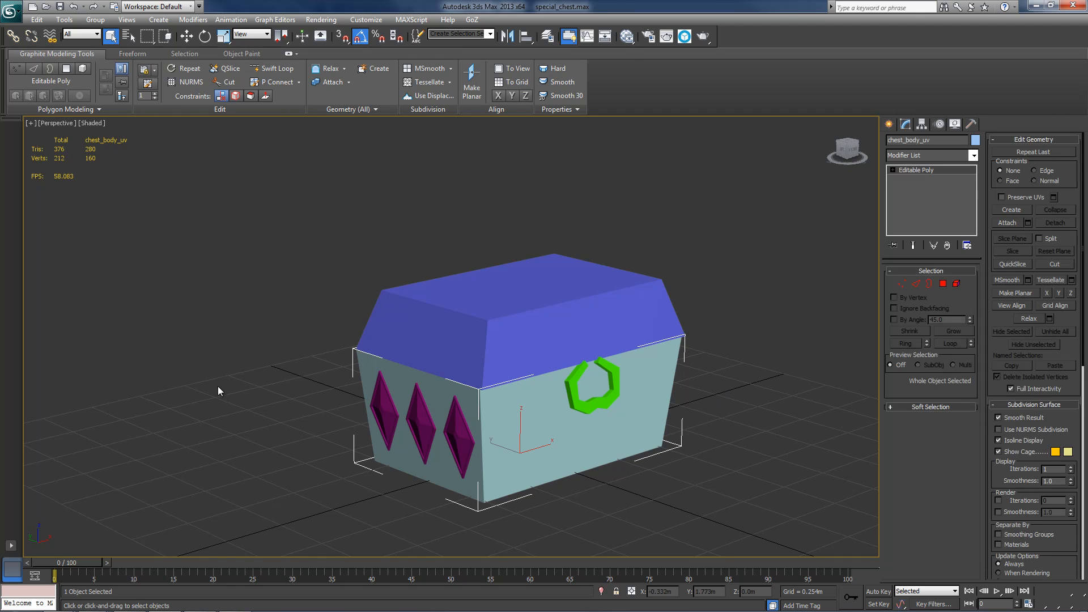
left_click(739, 408)
middle_click_drag(637, 432, 670, 426)
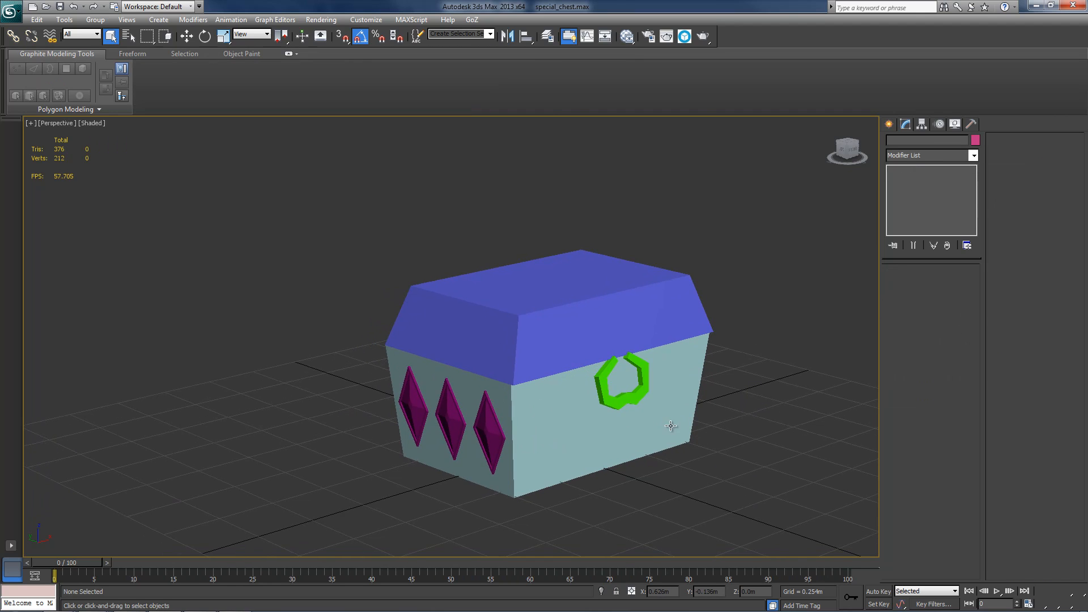
middle_click_drag(677, 387, 669, 391)
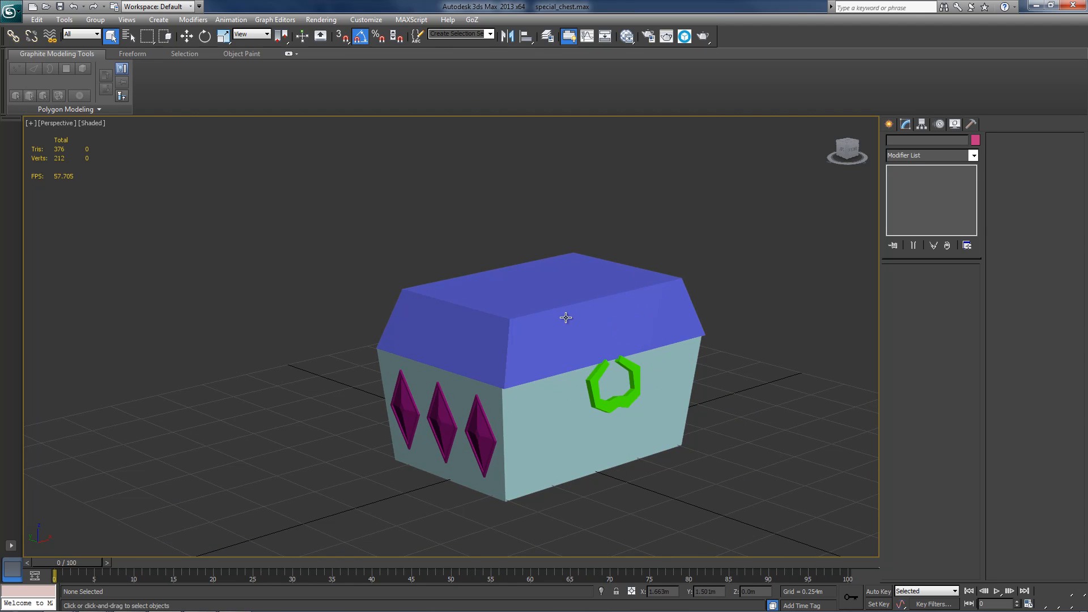
middle_click_drag(590, 282, 584, 276)
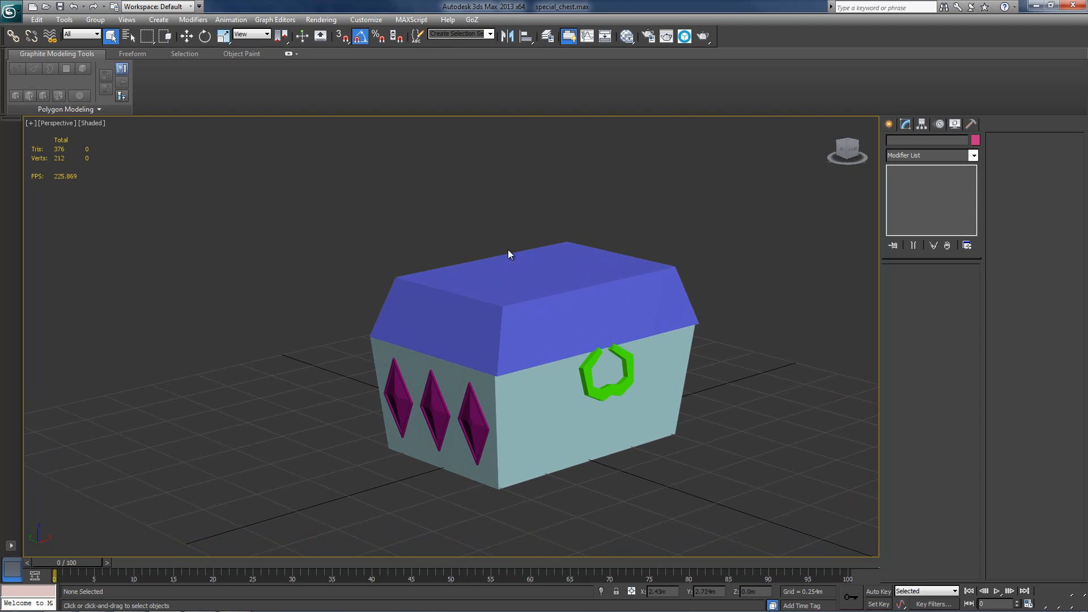
middle_click_drag(501, 299, 497, 310)
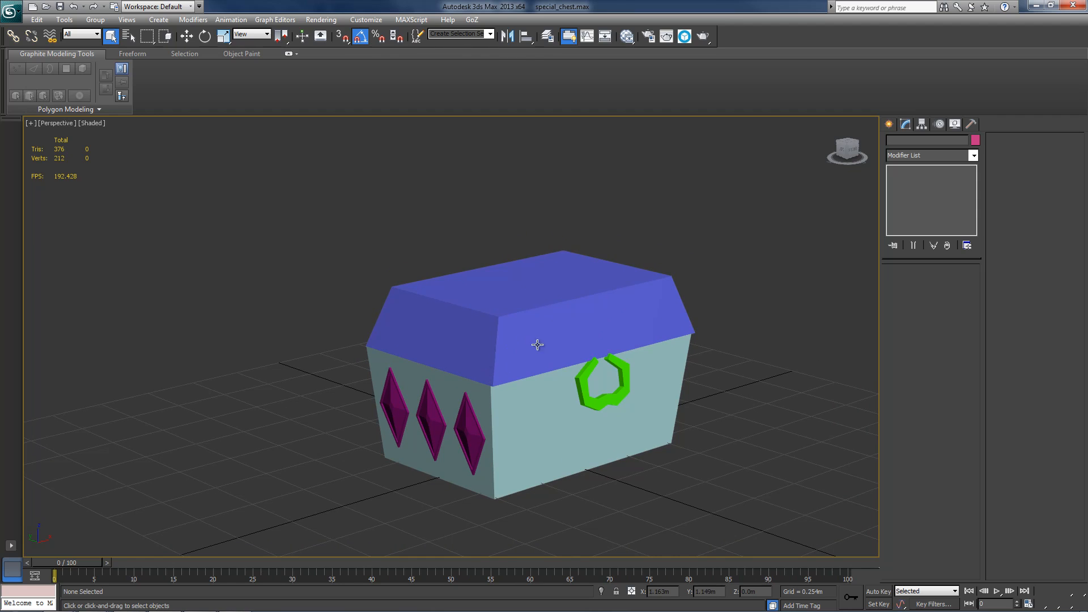
middle_click_drag(546, 330, 544, 308)
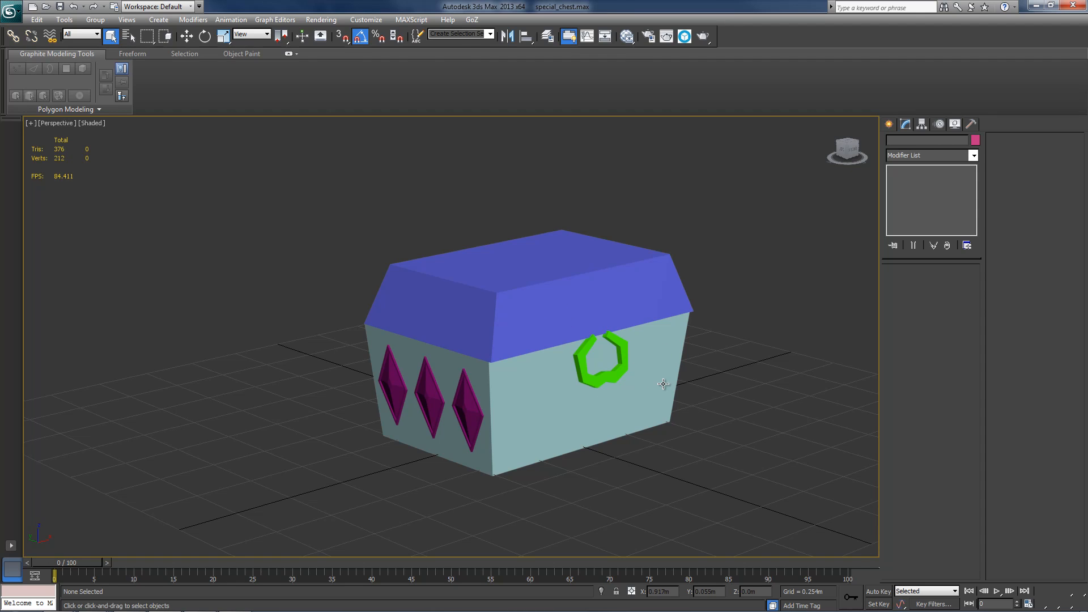
Create a standard Skylight on the ground beside the chest.
left_click(888, 124)
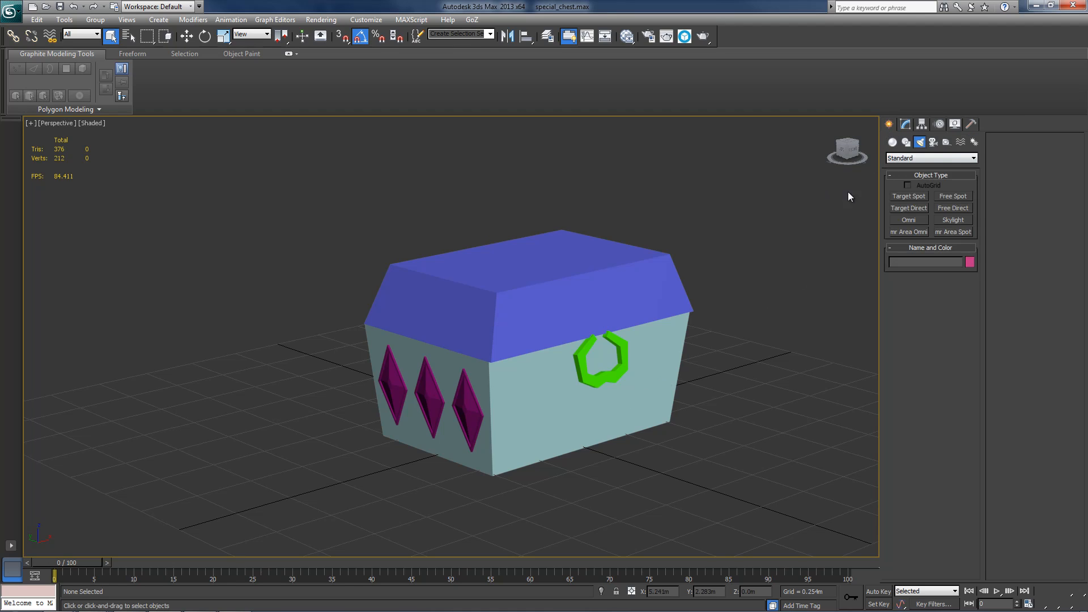
left_click(894, 142)
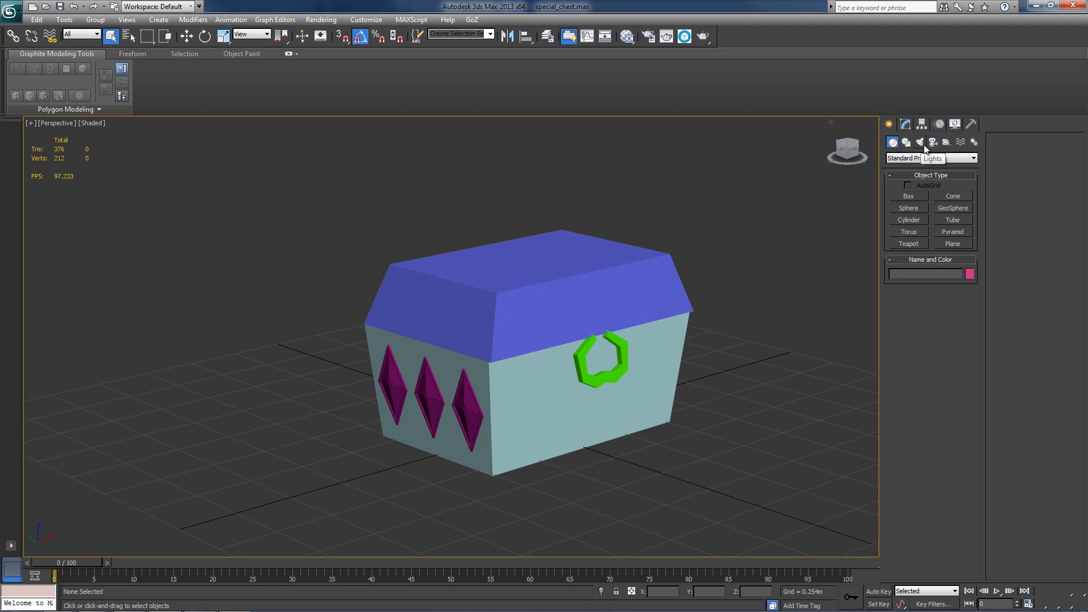
left_click(924, 146)
left_click(917, 157)
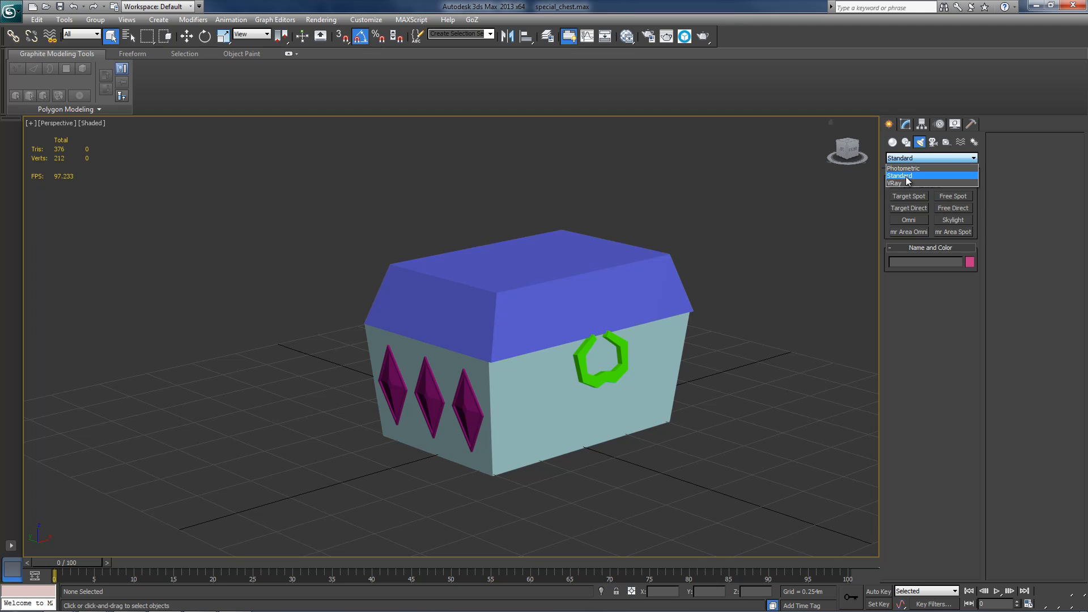
left_click(906, 176)
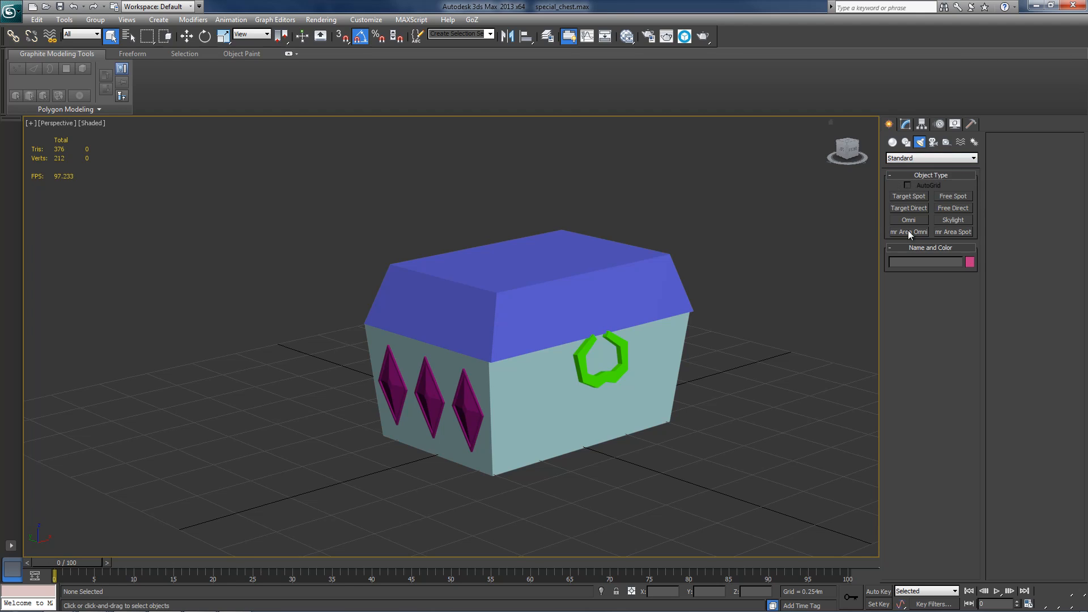
left_click(949, 221)
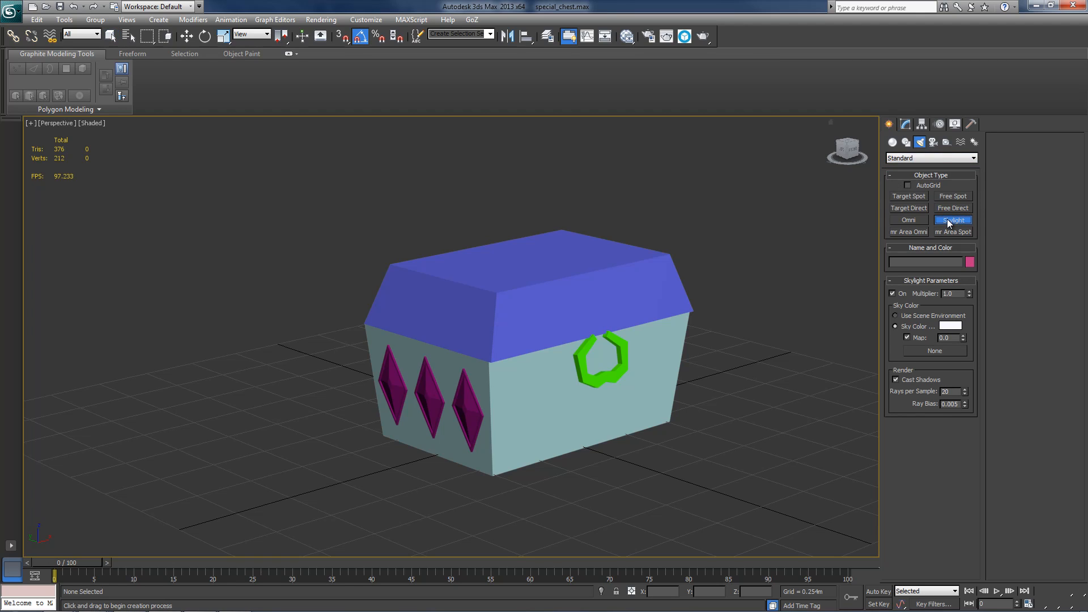
left_click(740, 431)
right_click(713, 447)
middle_click_drag(725, 424, 714, 428)
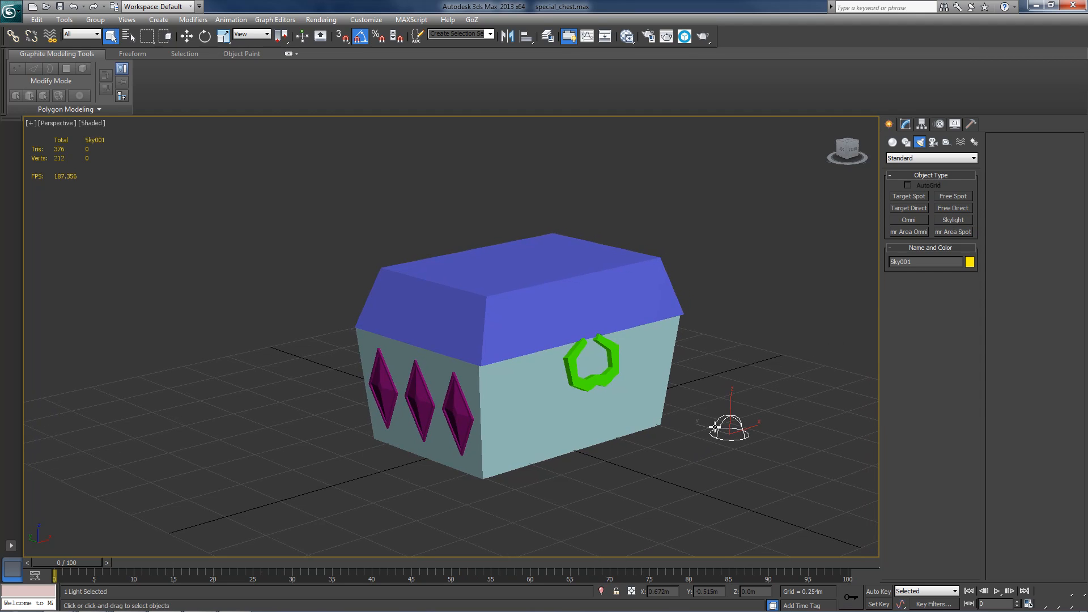
Move the skylight above the chest's centre, to about X 0.01 m, Y -0.06 m, Z 1.07 m, and deselect it.
key("w")
left_click_drag(736, 426, 534, 151)
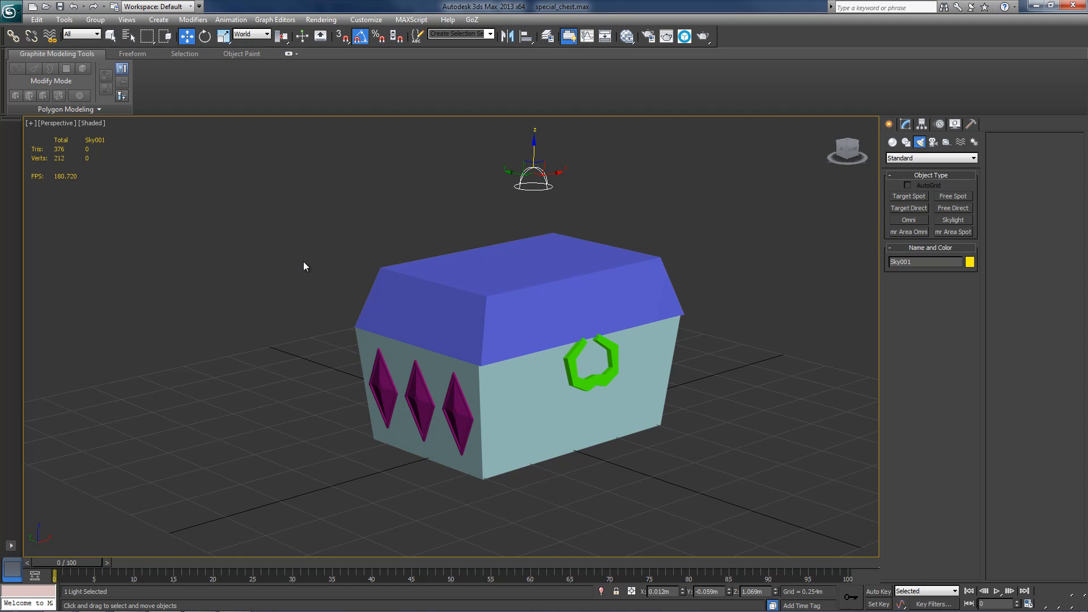
left_click(764, 335)
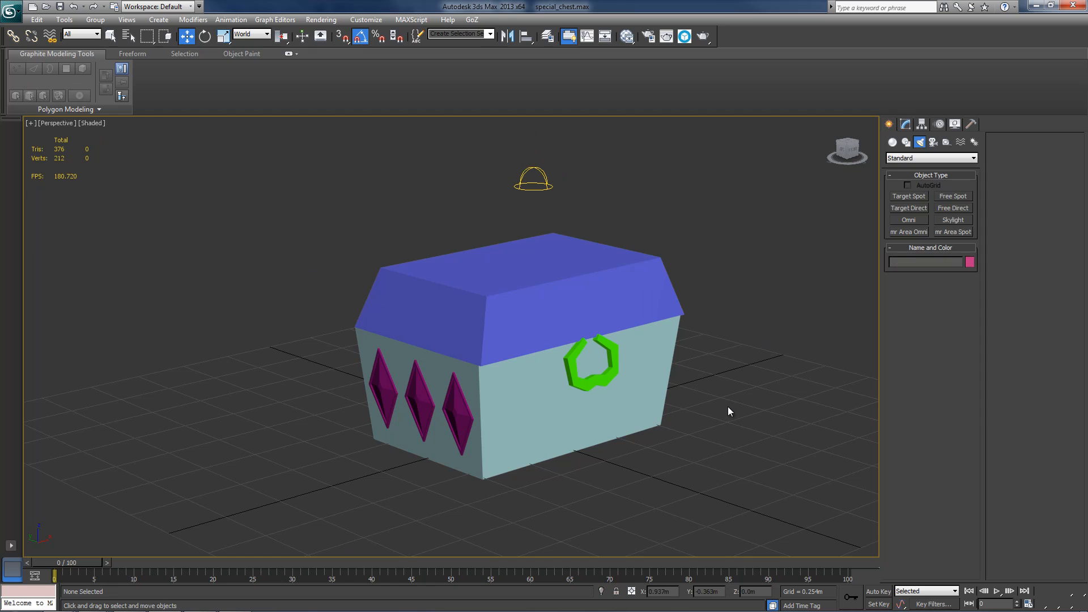
middle_click_drag(746, 305, 759, 329)
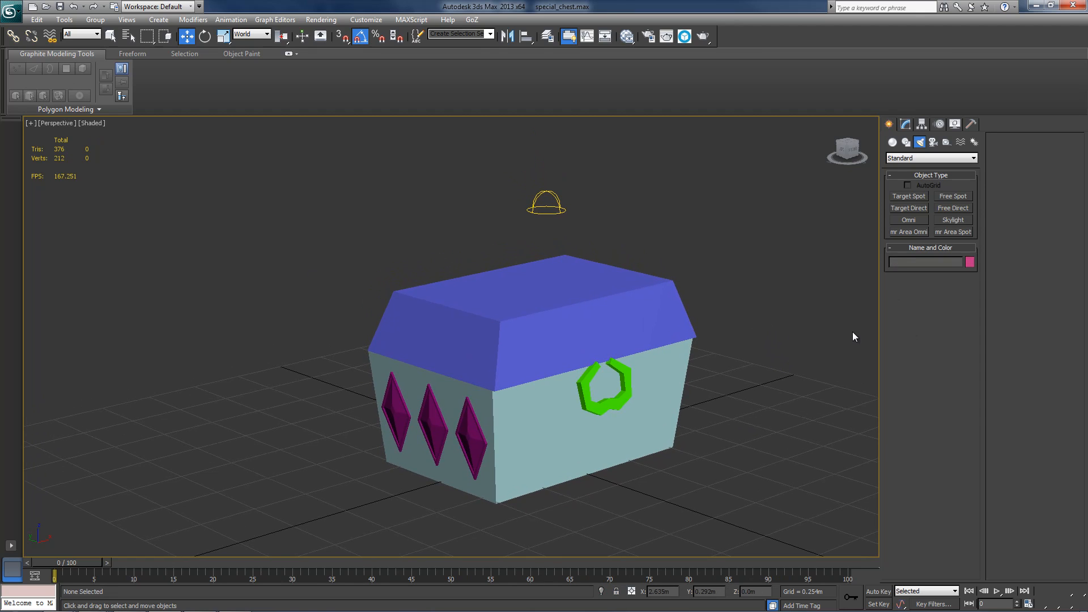
Switch the perspective viewport's display from Shaded to Realistic.
left_click(90, 123)
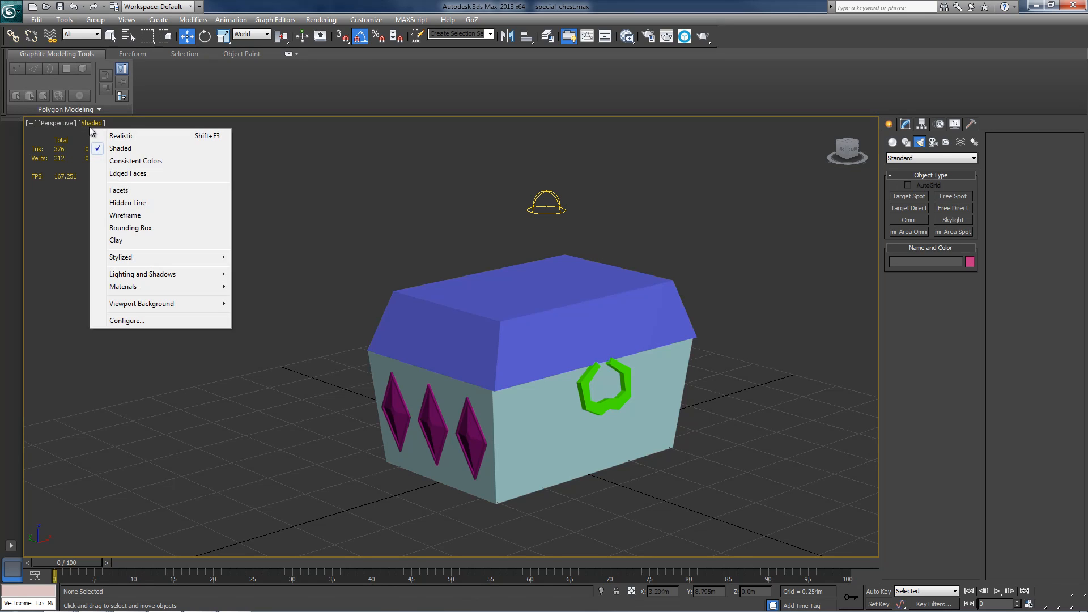
left_click(112, 136)
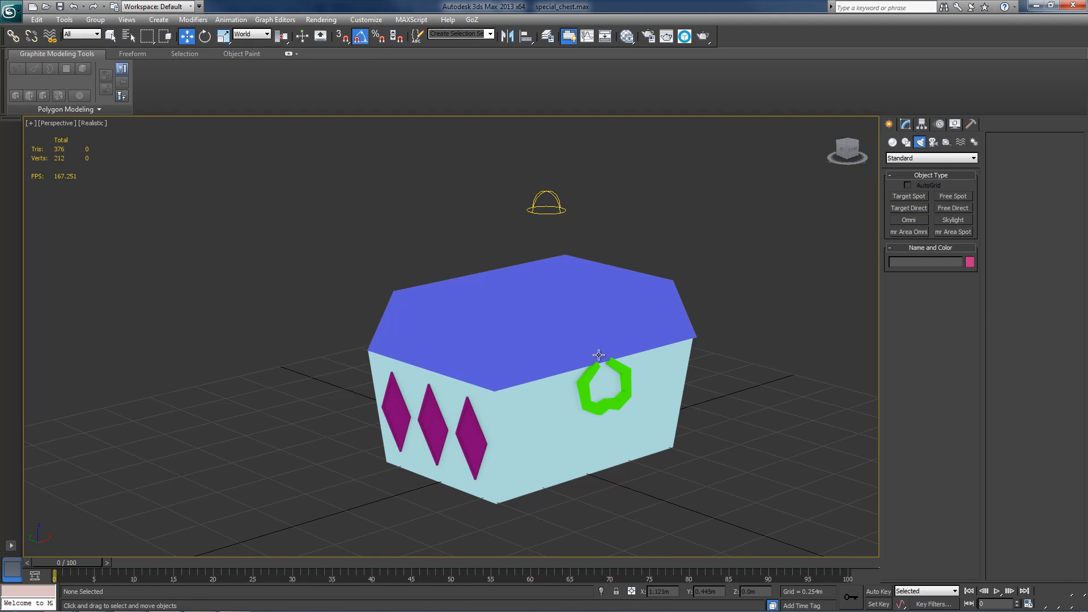
middle_click_drag(726, 332, 715, 336)
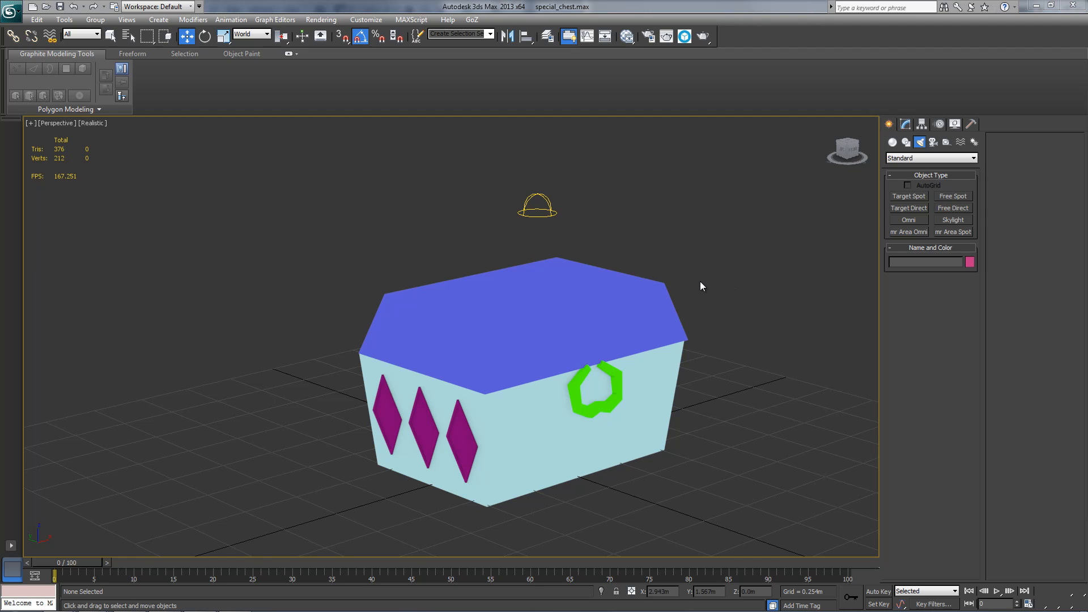
Enable Shadows for the Realistic perspective viewport.
left_click(97, 124)
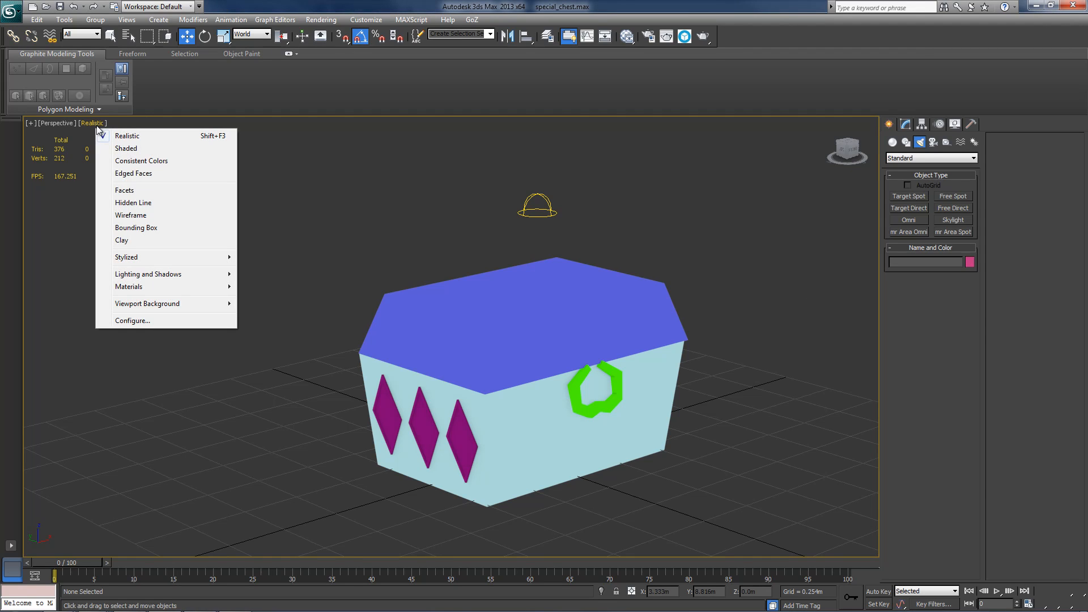
mouse_move(172, 278)
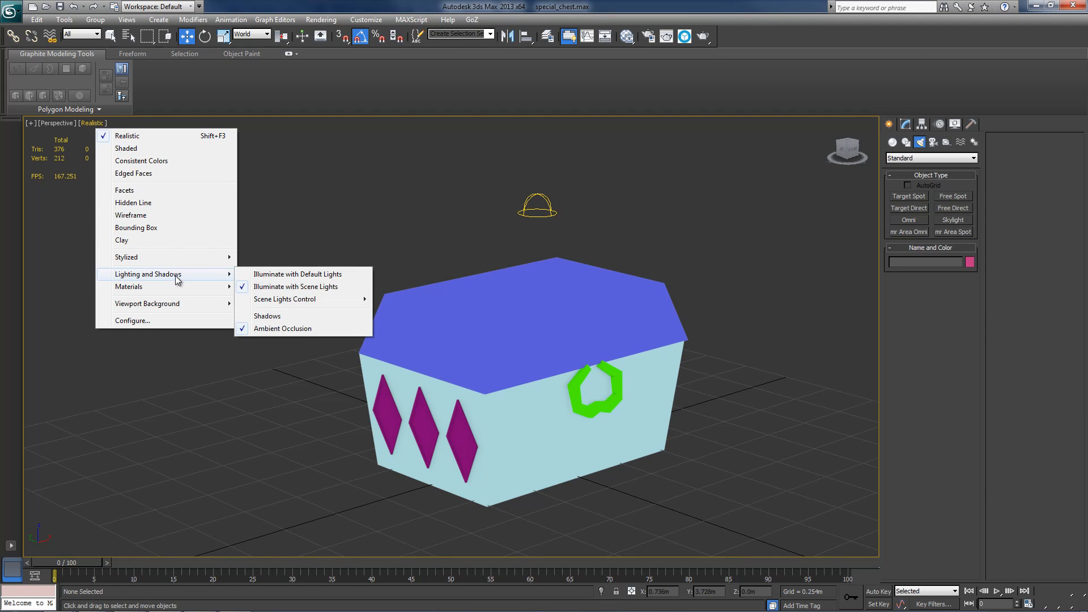
left_click(287, 316)
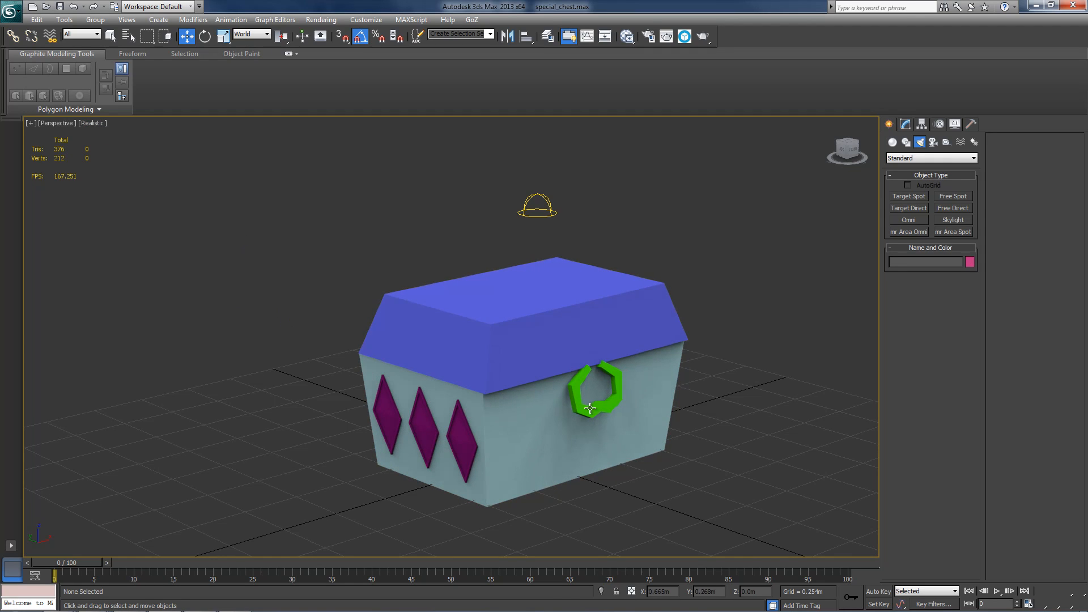
middle_click_drag(581, 351, 573, 345)
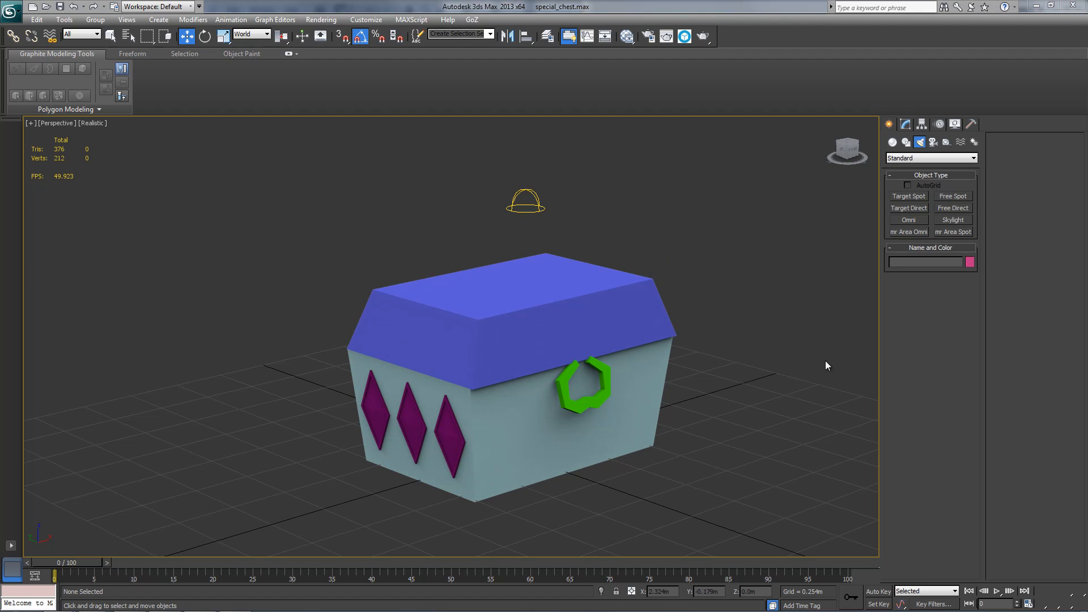
Examine the viewport shadows on the chest from other angles and in the four-viewport layout.
middle_click_drag(826, 363, 726, 342)
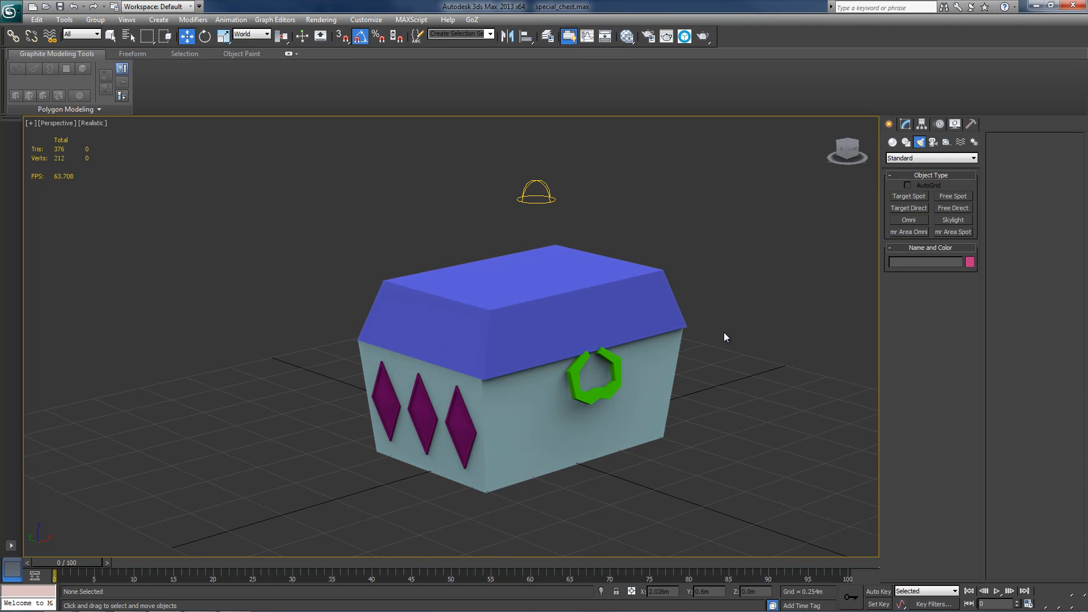
mouse_move(723, 331)
middle_mouse_down()
mouse_move(724, 301)
mouse_move(709, 351)
middle_mouse_up()
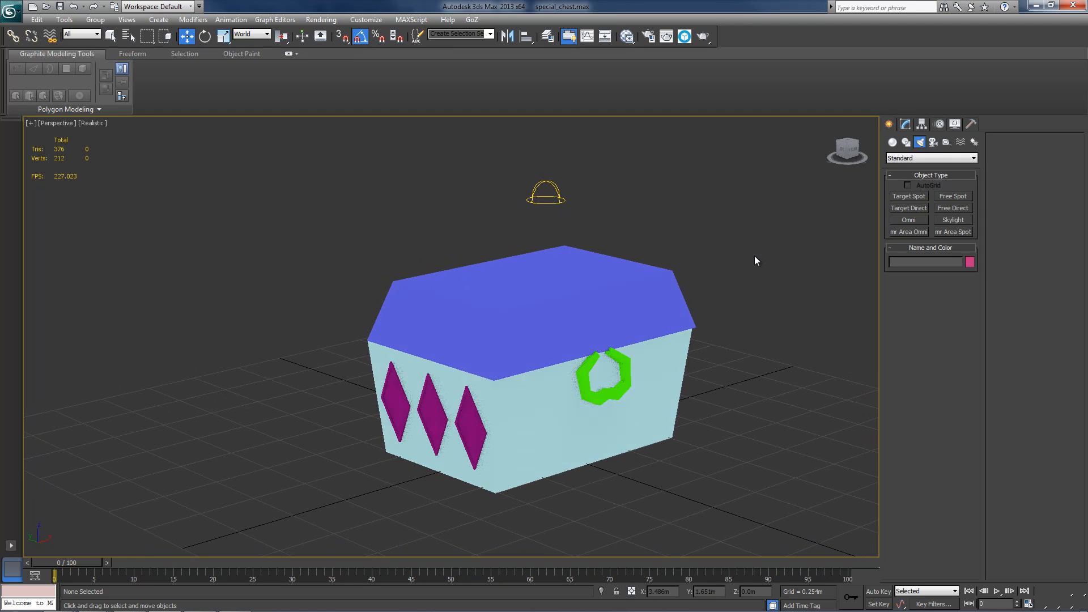
middle_click_drag(787, 158, 436, 250, "alt")
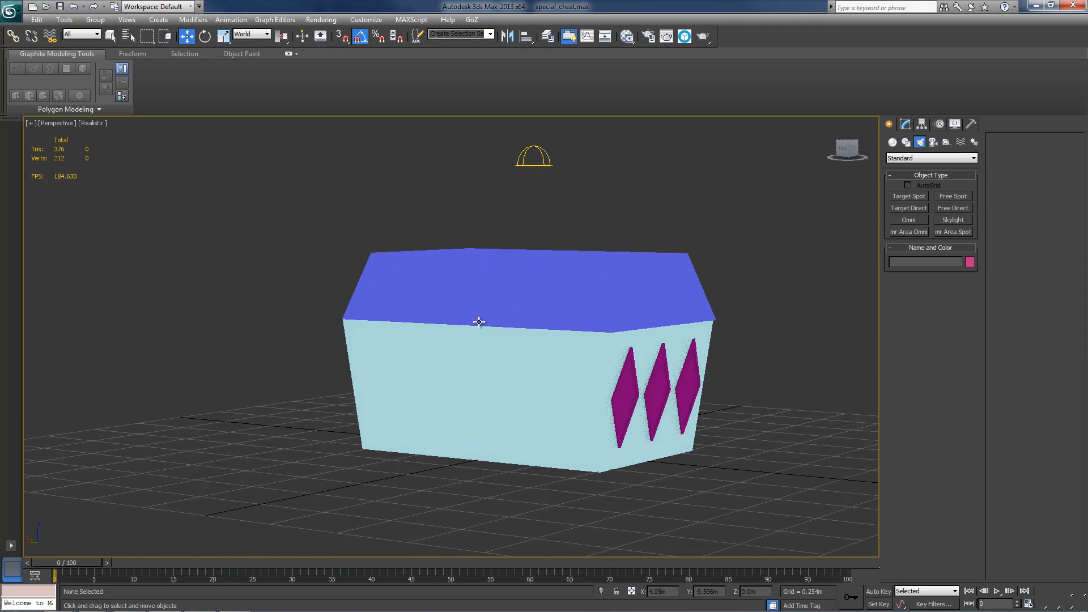
middle_click_drag(607, 340, 624, 350)
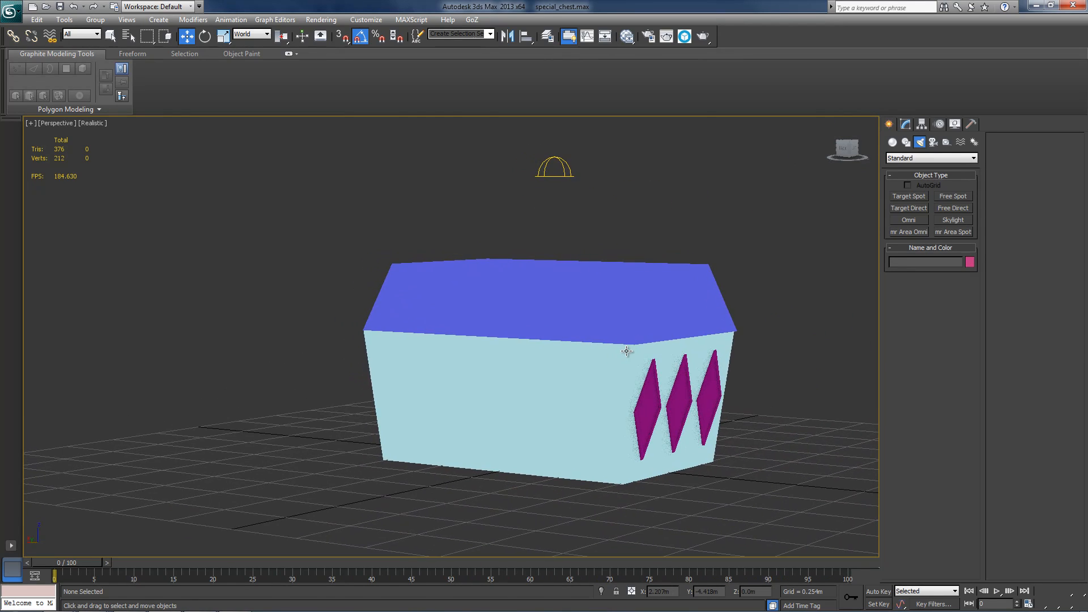
key("alt+w")
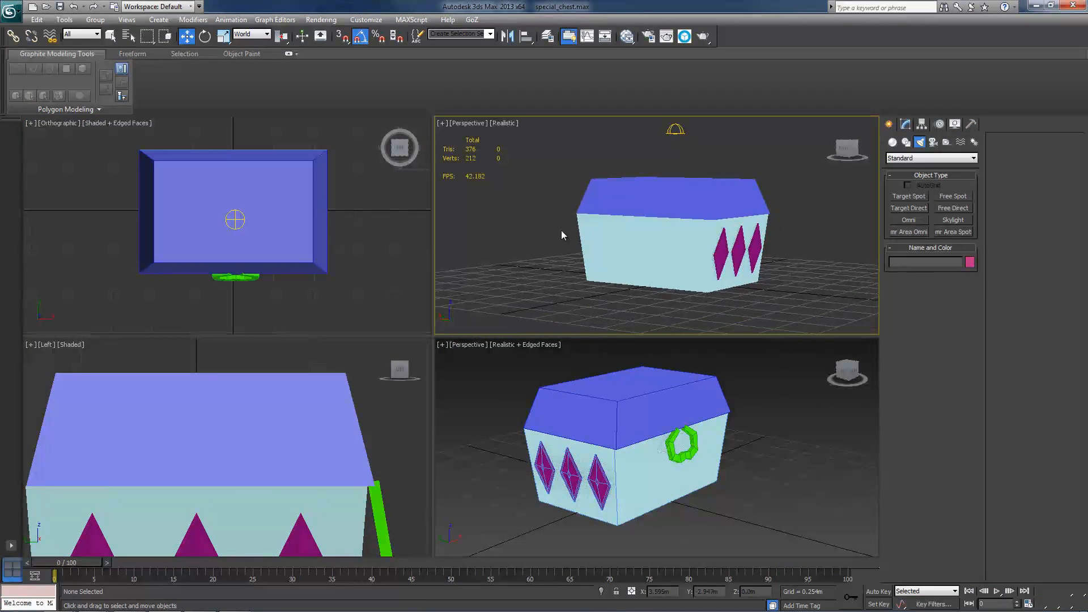
key("alt+w")
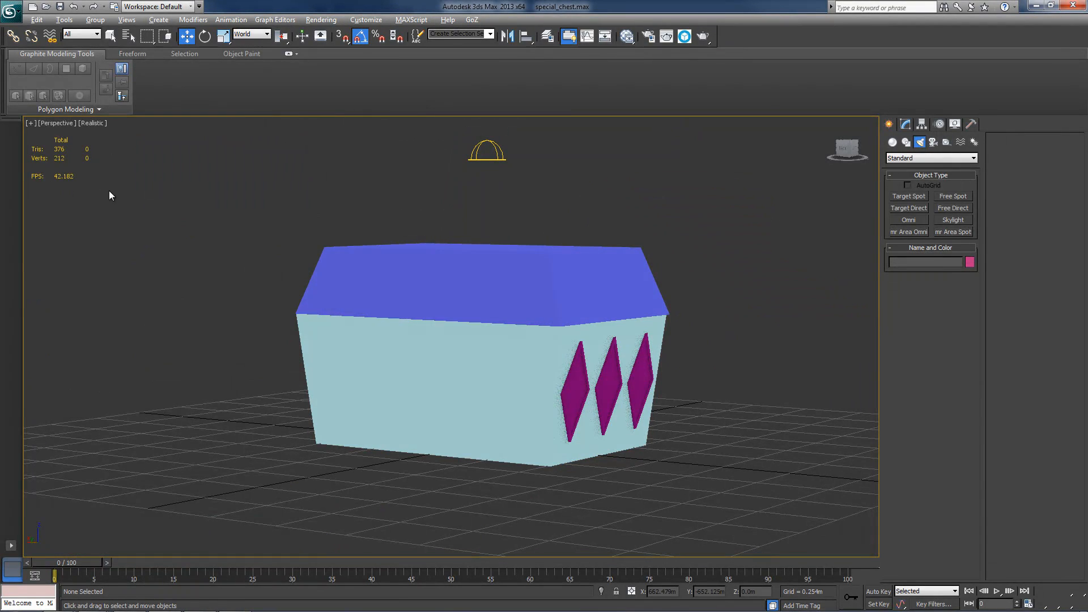
Check the Lighting and Shadows options set for the Realistic perspective viewport.
left_click(90, 122)
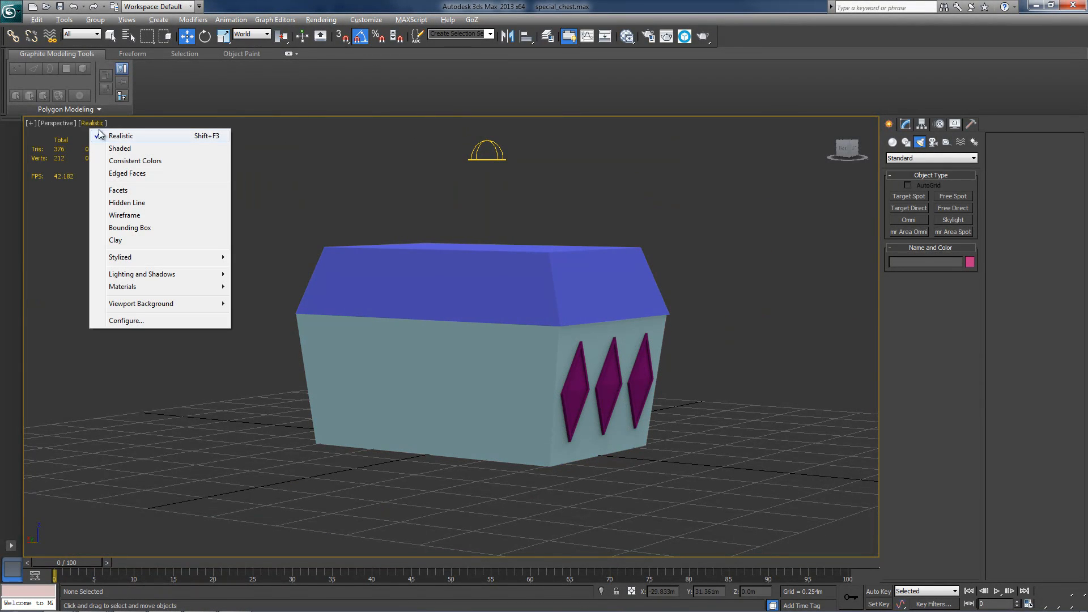
mouse_move(171, 275)
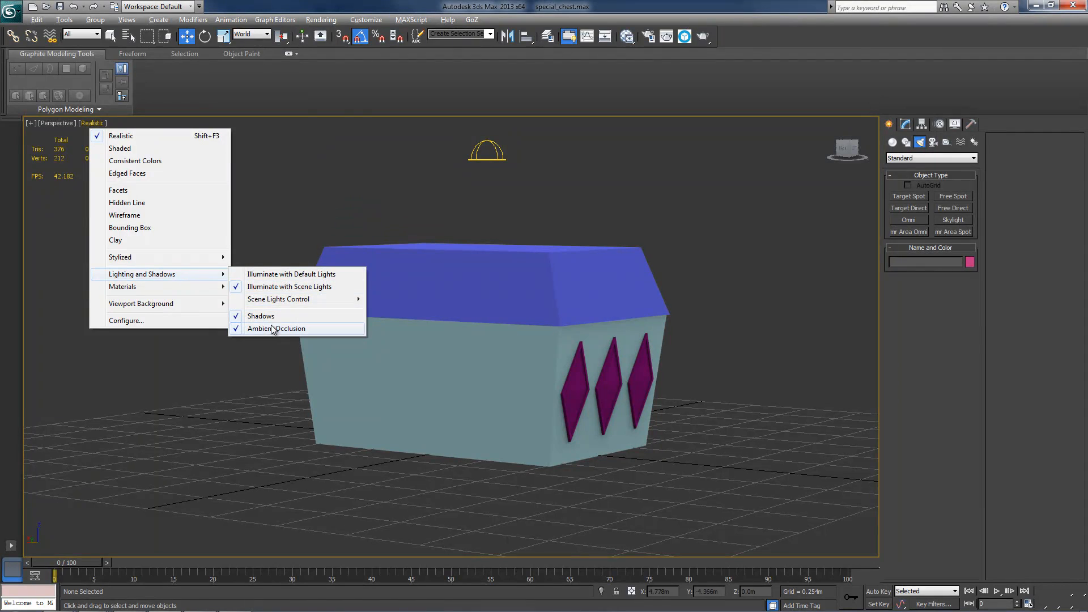
left_click(295, 458)
middle_click_drag(305, 452, 300, 467)
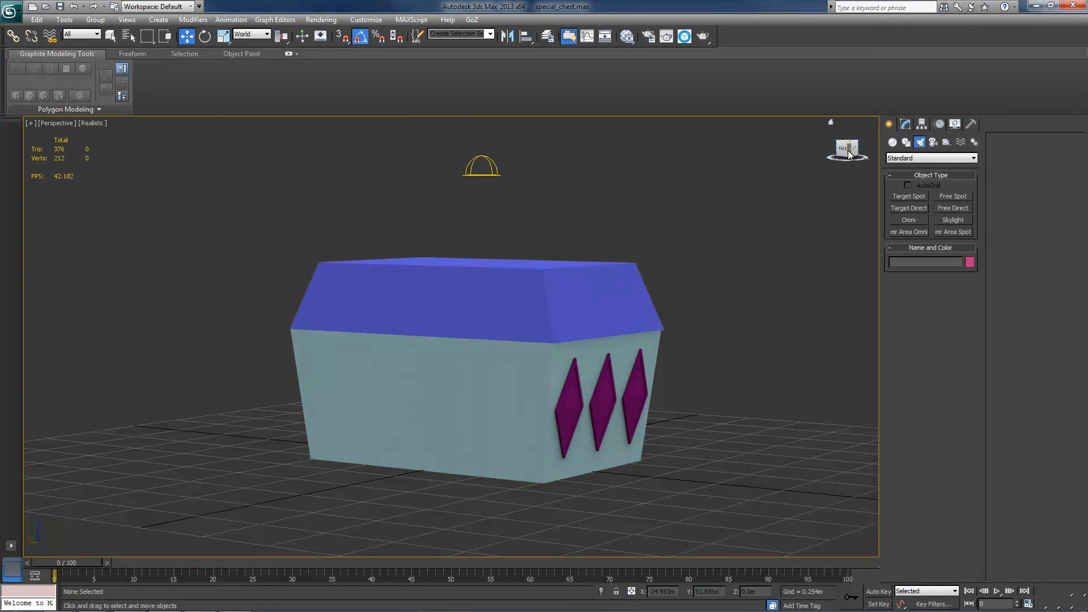
Switch the viewport to the Back view, frame the three chest objects in it, and deselect them.
left_click_drag(844, 151, 846, 151)
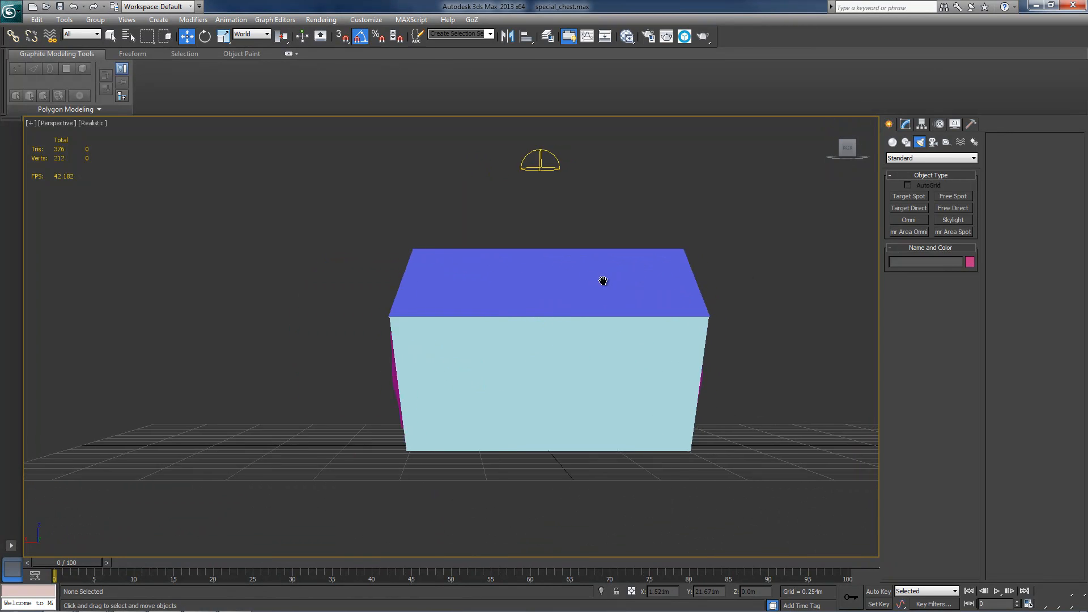
left_click(52, 123)
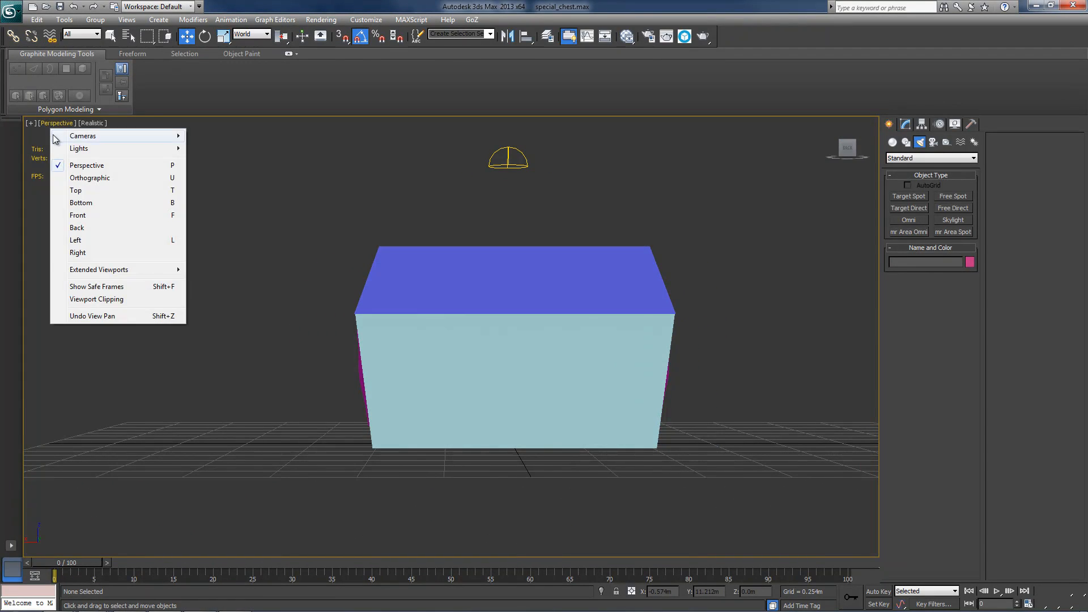
left_click(71, 228)
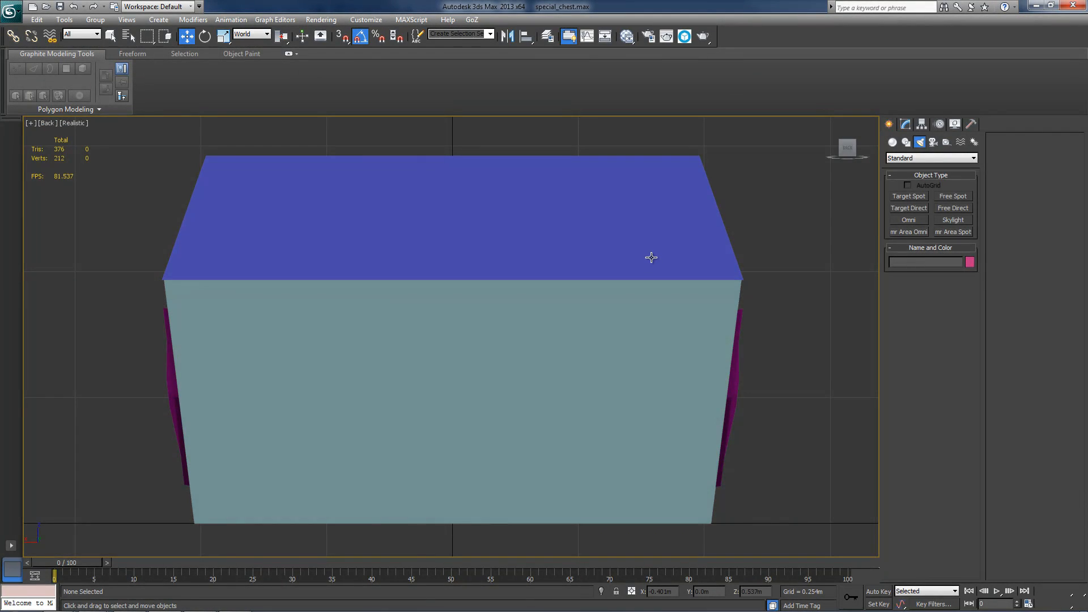
middle_click_drag(623, 343, 628, 347)
middle_click_drag(623, 278, 624, 296)
scroll(625, 295, "down", 2)
mouse_move(719, 191)
left_mouse_down()
mouse_move(457, 407)
mouse_move(6, 610)
mouse_move(140, 486)
left_mouse_up()
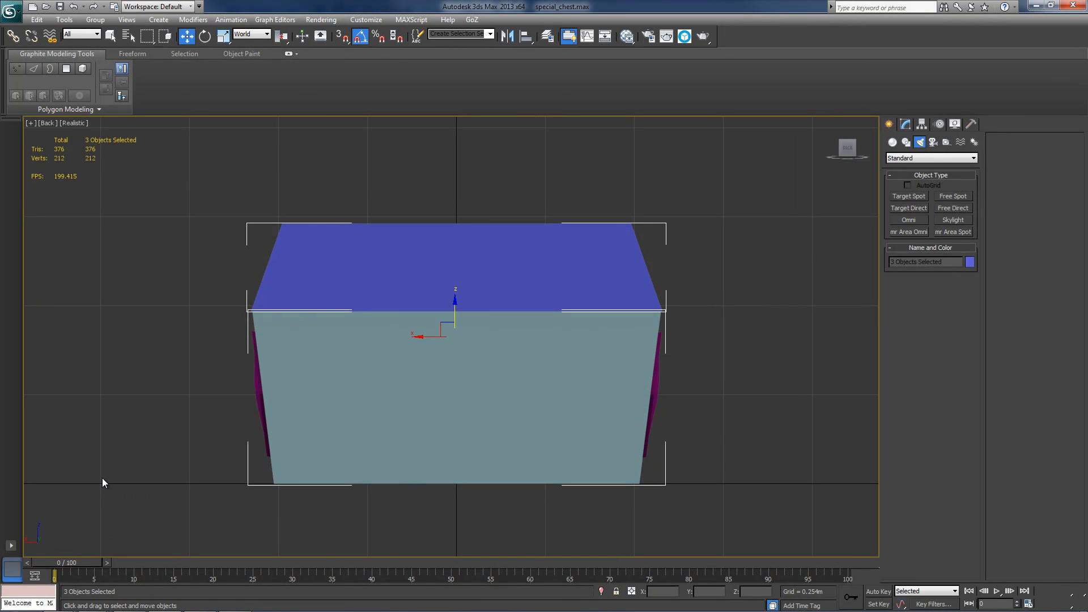
key("z")
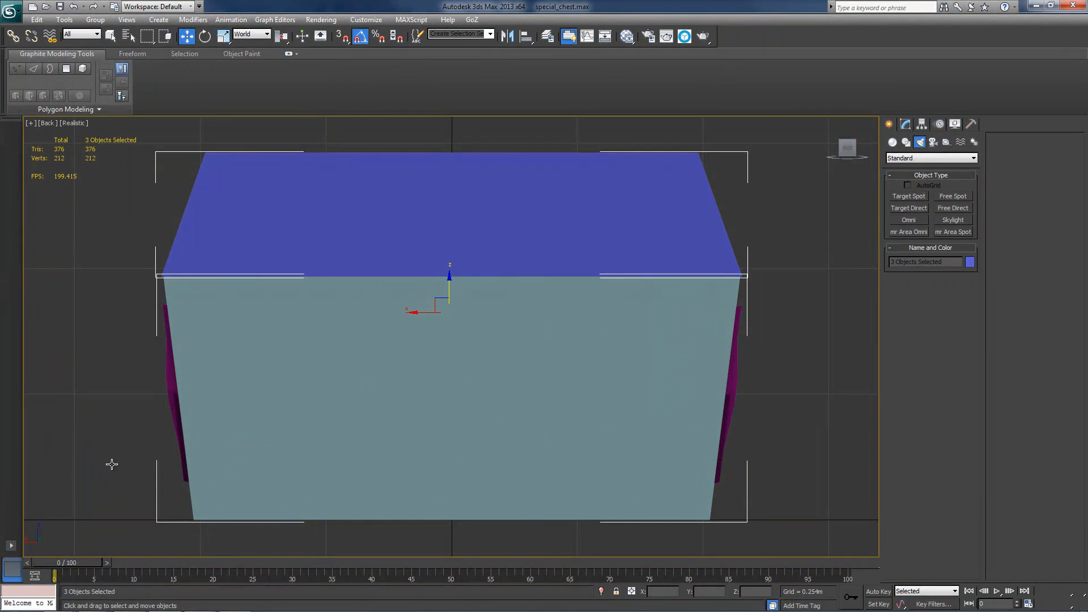
left_click(121, 358)
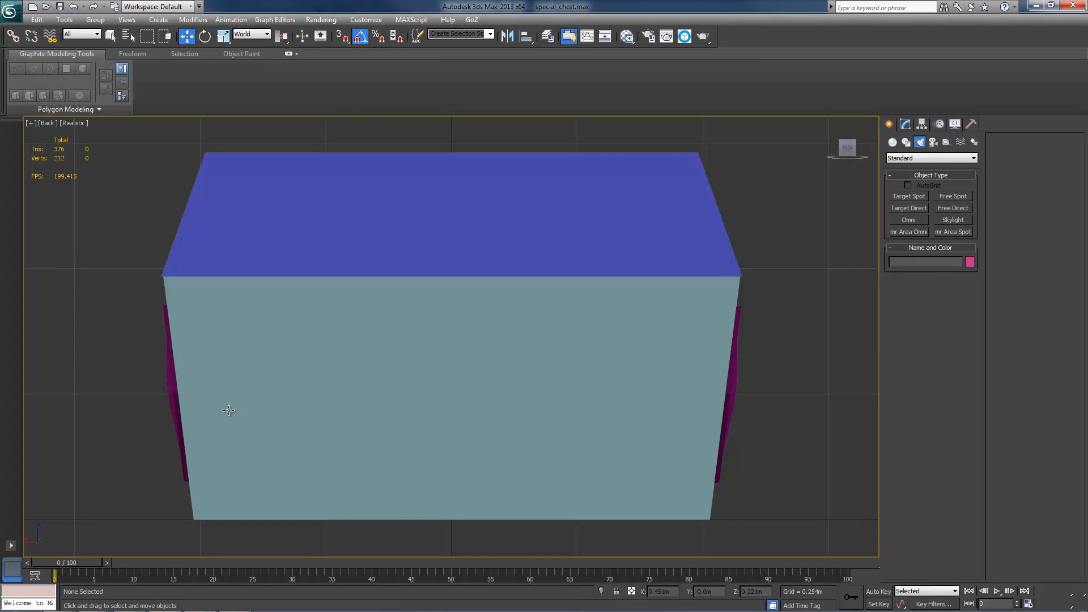
Create a camera from the perspective view of the chest's back and enable its Orthographic Projection.
key("p")
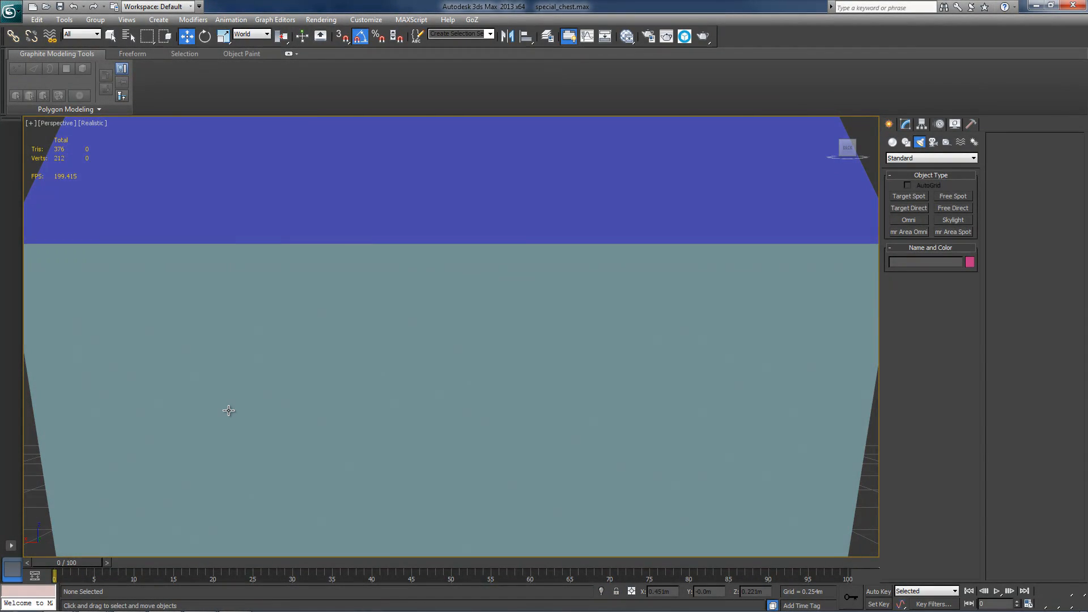
key("ctrl+c")
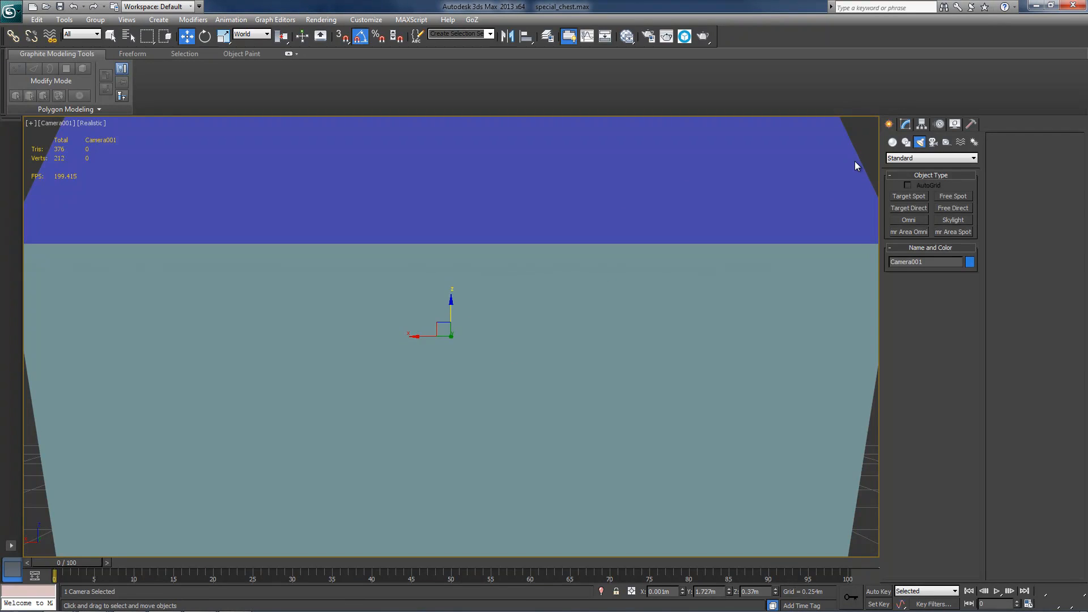
left_click(906, 123)
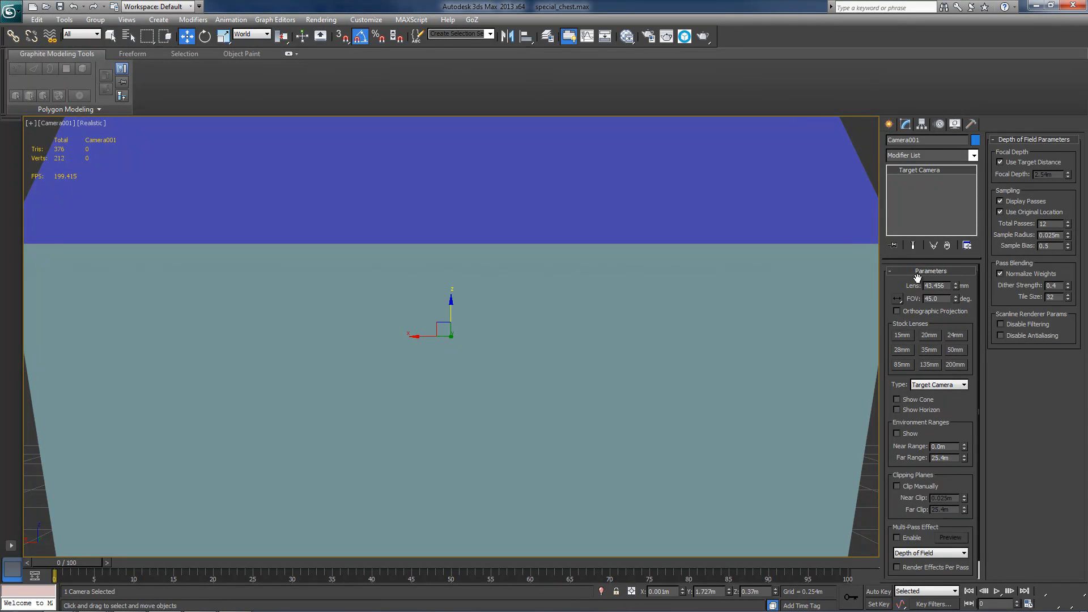
left_click(897, 311)
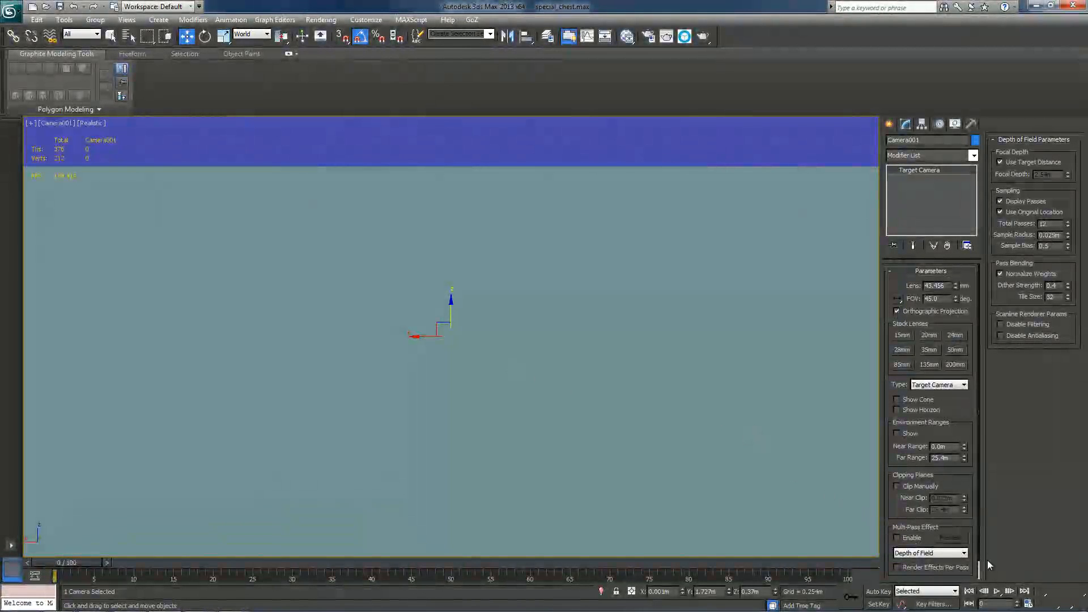
Dolly the camera back to about Y 3.0 m so the whole chest fits in its view.
left_click(1046, 595)
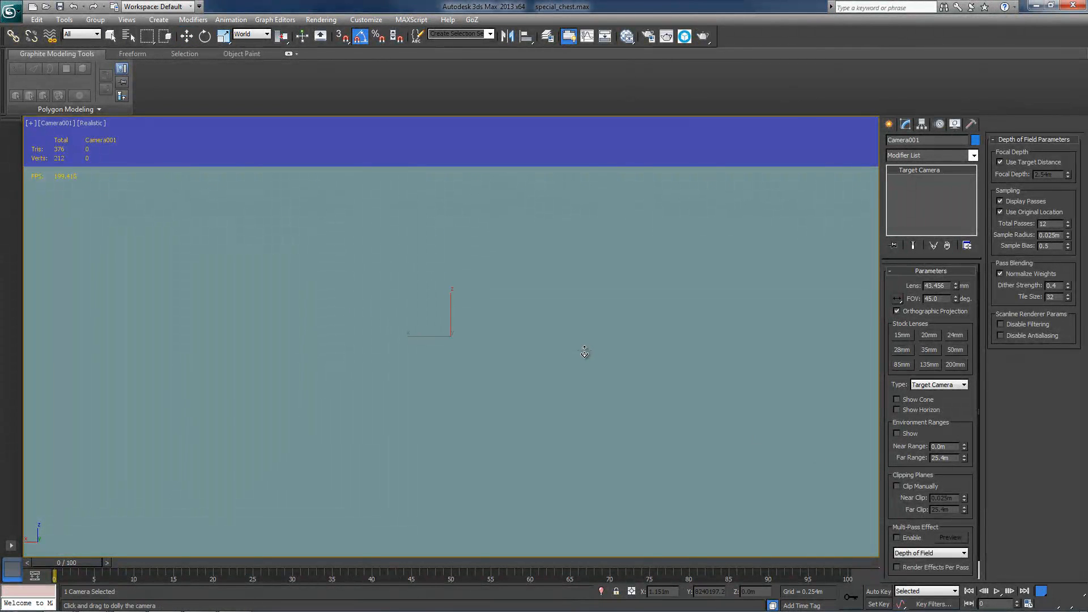
left_click_drag(510, 318, 510, 417)
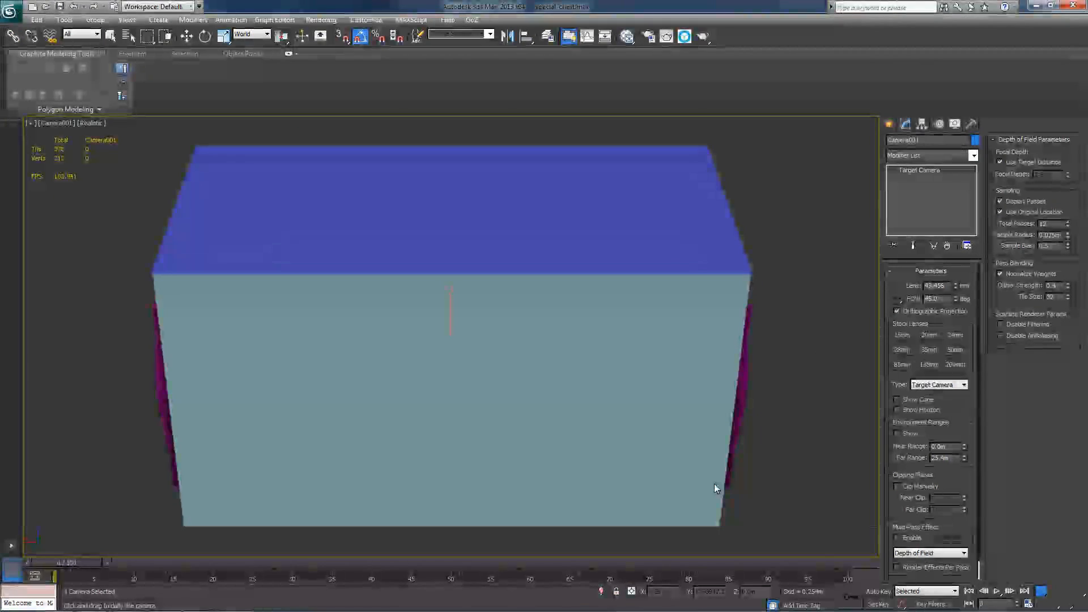
key("w")
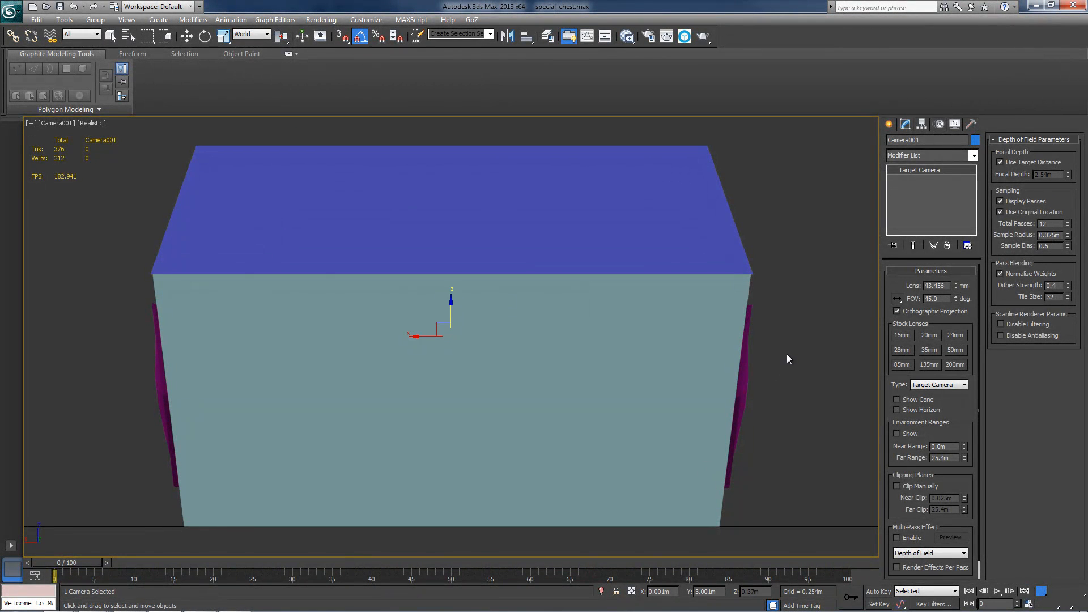
Rename the camera as camera_shot_1.
double_click(927, 140)
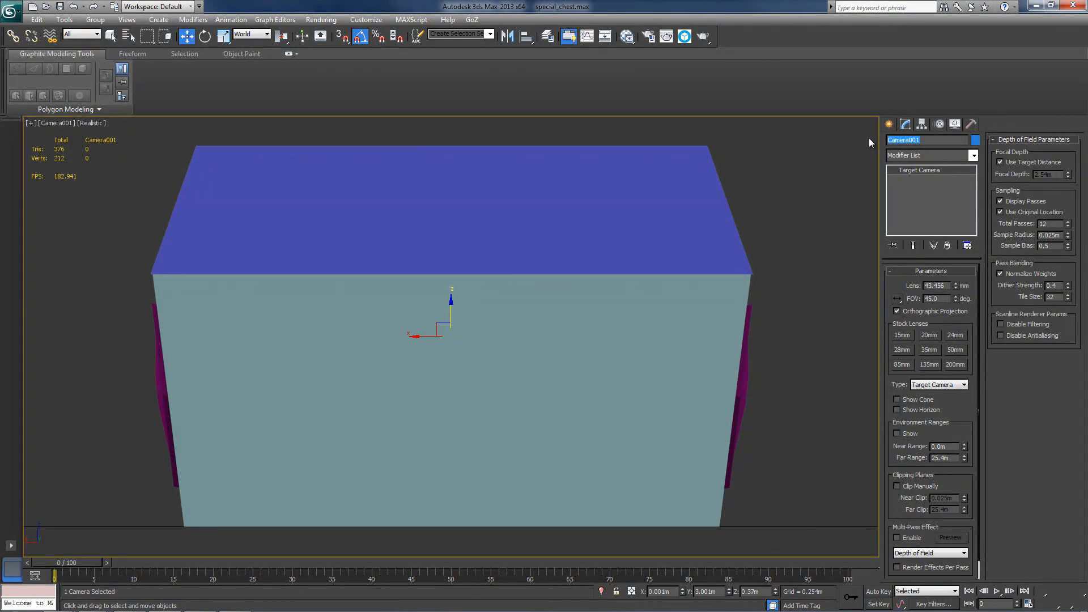
type("camera_shots")
key("Return")
Return to the perspective view and examine the camera's placement behind the chest from the side.
key("p")
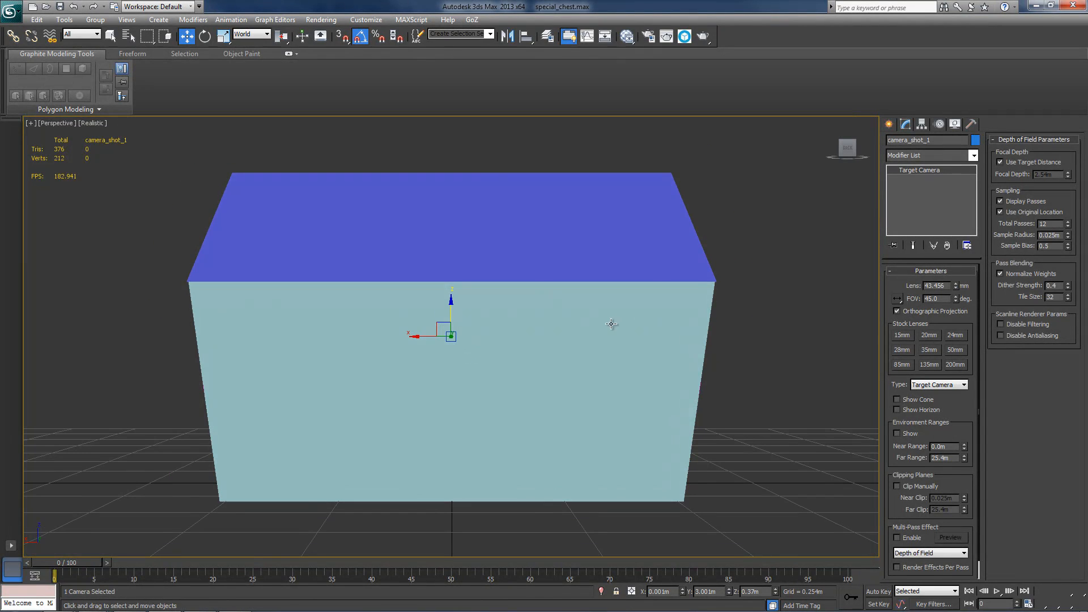
middle_click_drag(707, 282, 693, 289)
scroll(648, 316, "down", 5)
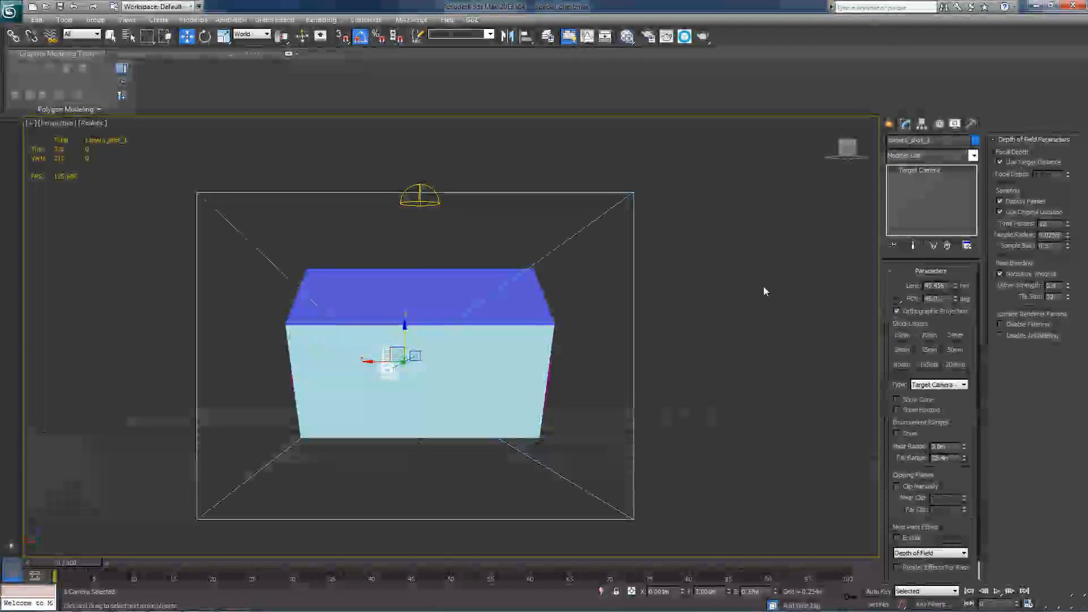
middle_click_drag(765, 291, 779, 163, "alt")
left_click(685, 431)
middle_click_drag(780, 376, 871, 356)
scroll(619, 362, "down", 3)
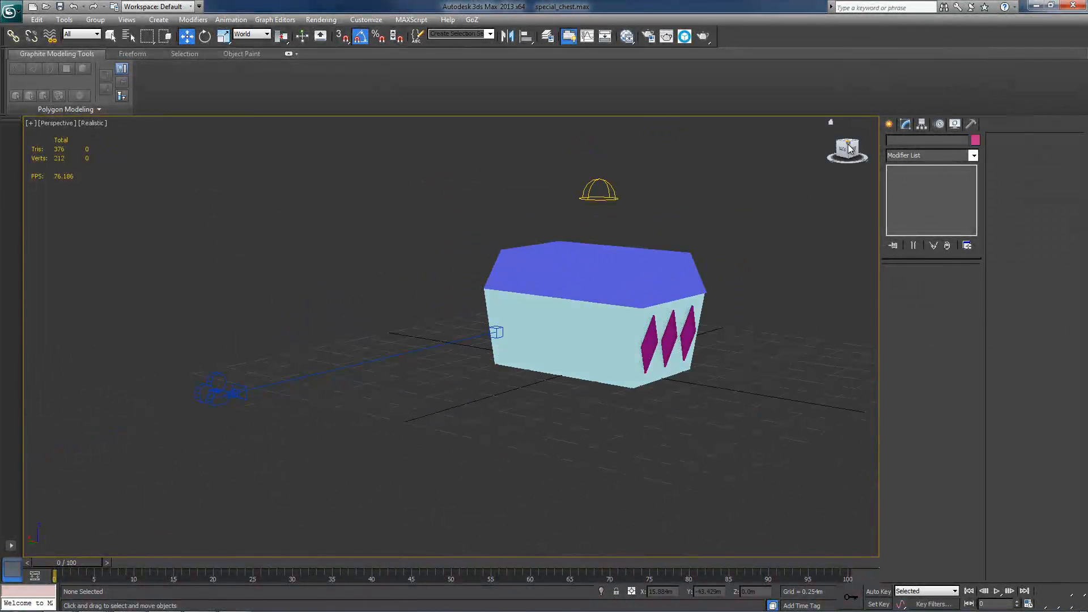
scroll(328, 321, "up", 4)
Select the camera with its target, lock Move, Rotate and Scale on X, Y and Z, and deselect them.
left_click_drag(160, 277, 661, 523)
mouse_move(855, 148)
left_mouse_down()
mouse_move(38, 150)
mouse_move(57, 150)
left_mouse_up()
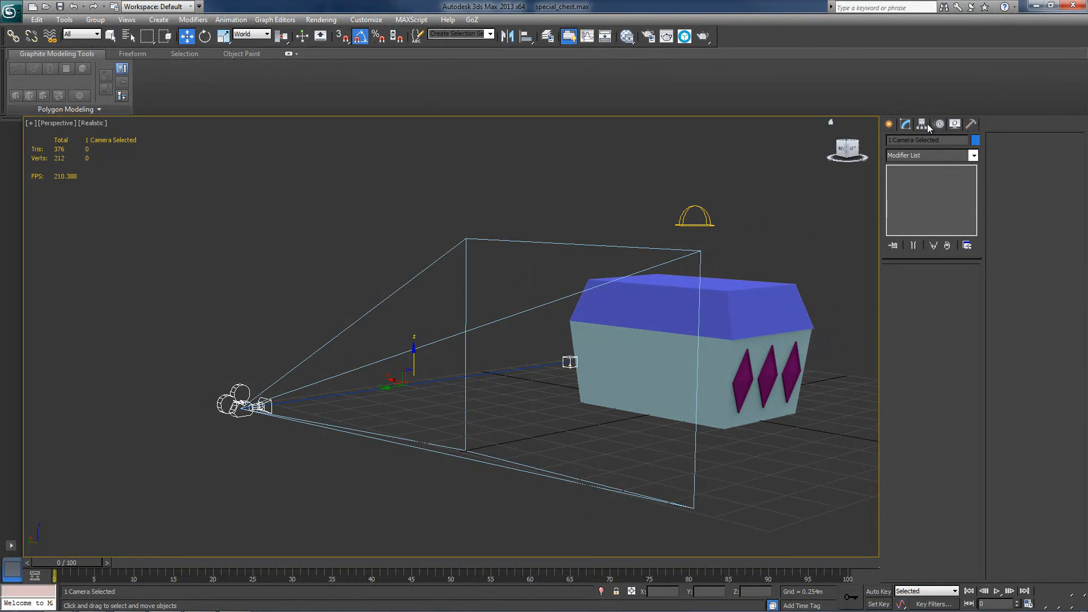
left_click(923, 125)
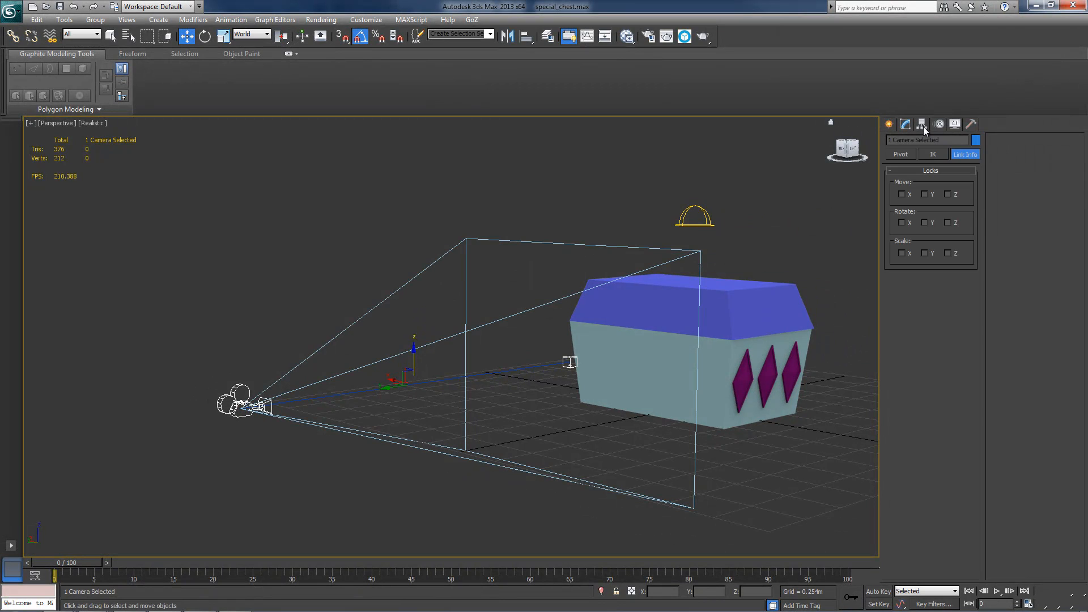
left_click(899, 155)
left_click(967, 155)
left_click(902, 195)
left_click(925, 194)
left_click(948, 194)
left_click(948, 253)
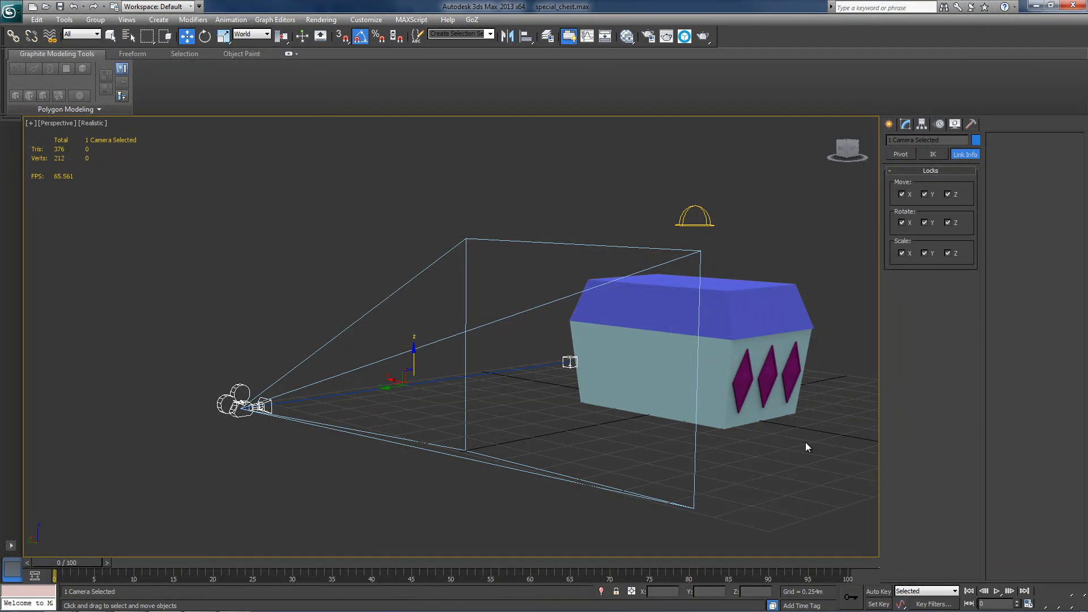
middle_click_drag(805, 442, 800, 458, "alt")
left_click(800, 458)
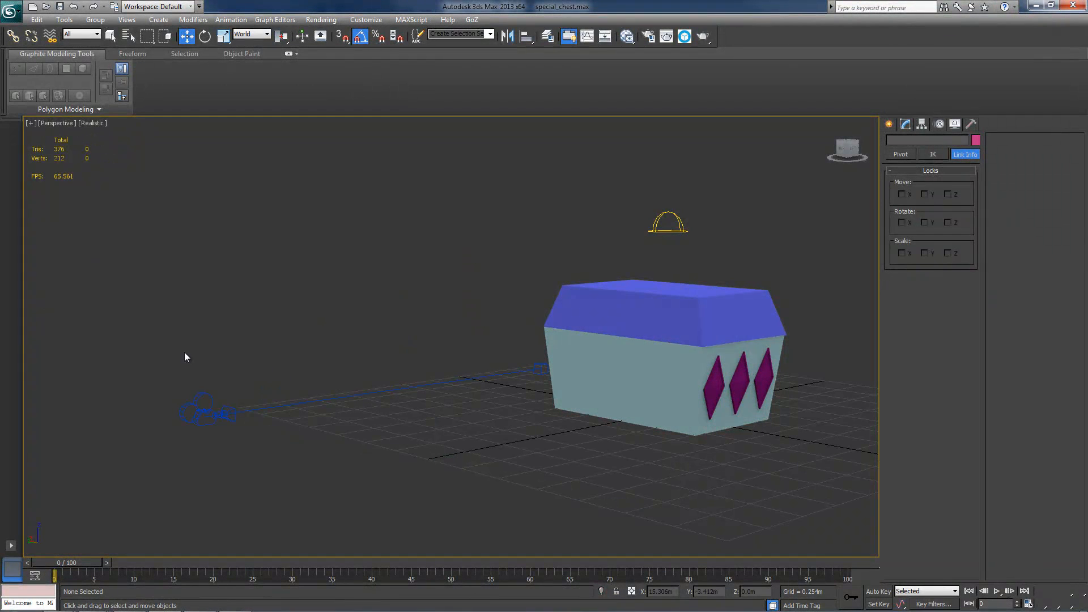
Select the locked camera, look at the chest through camera_shot_1, and clear the selection.
left_click(203, 410)
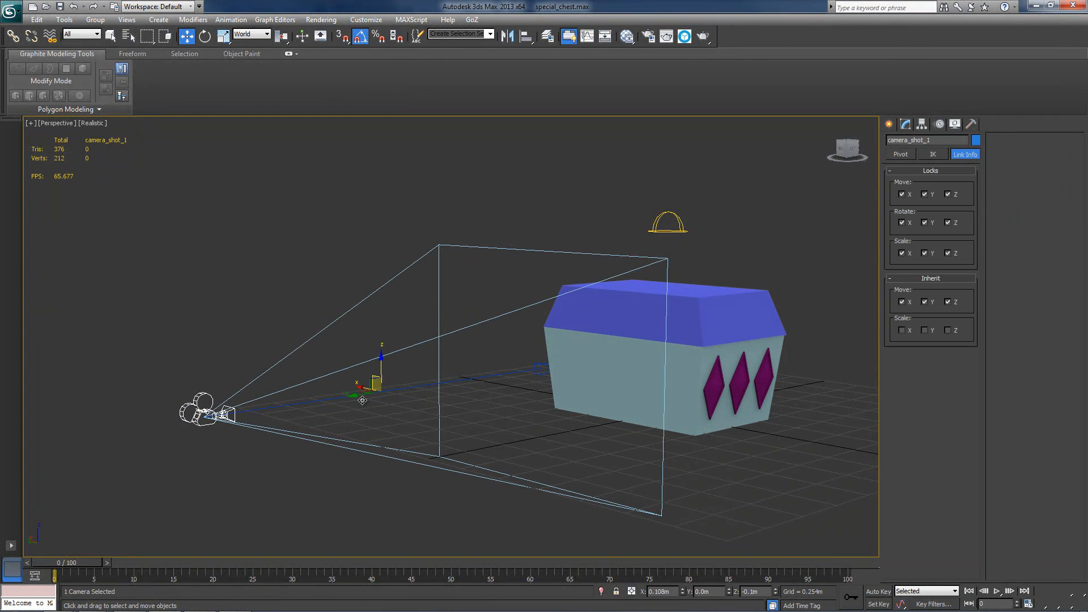
left_click(55, 124)
mouse_move(91, 135)
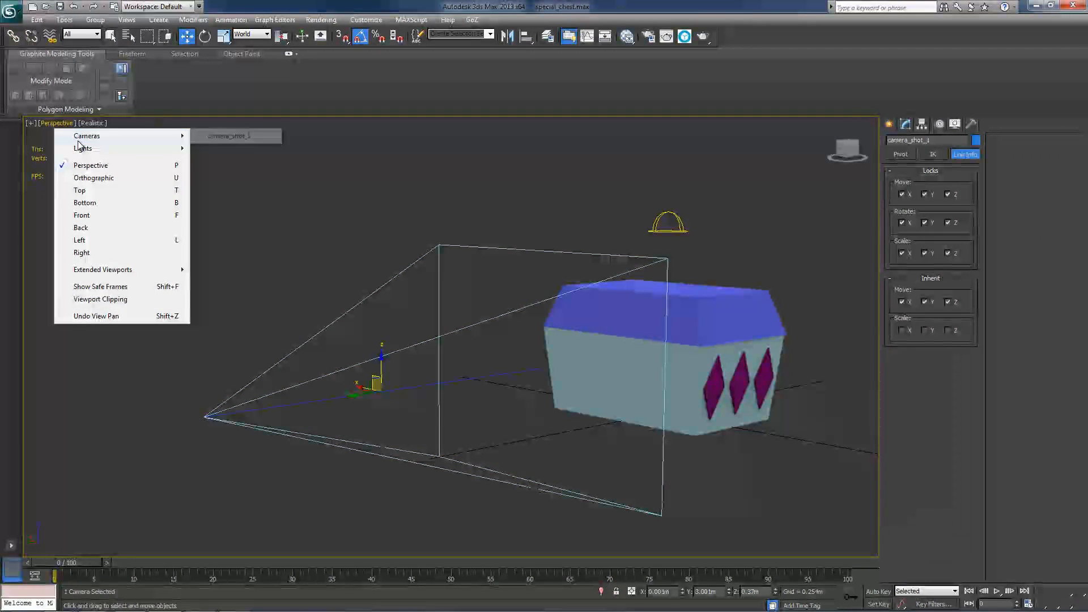
left_click(220, 138)
left_click(121, 392)
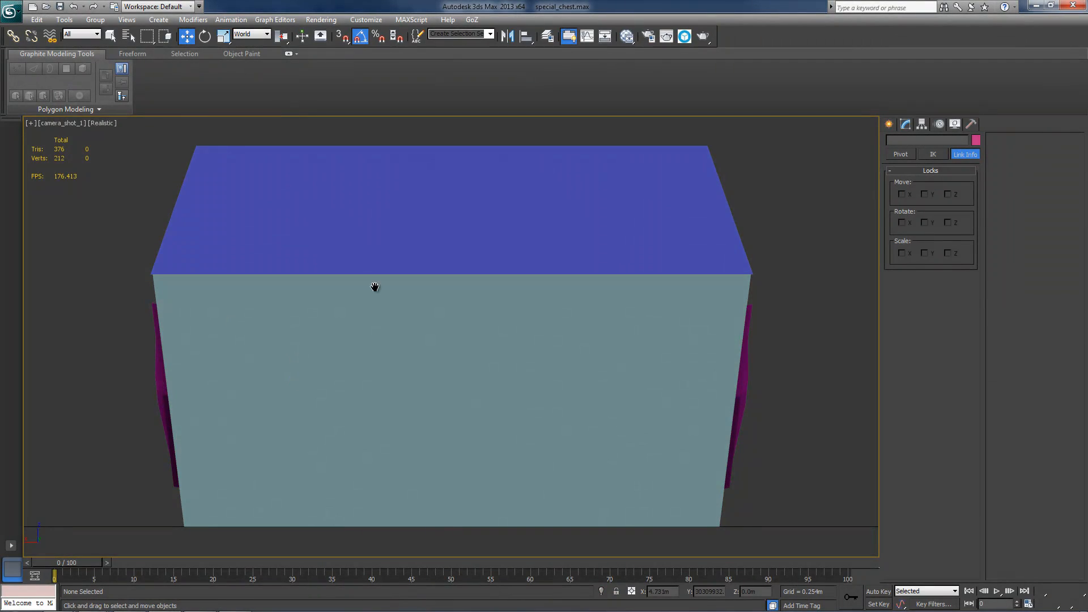
Return to the perspective view and inspect the chest together with the skylight and camera.
key("p")
left_click_drag(845, 149, 578, 284)
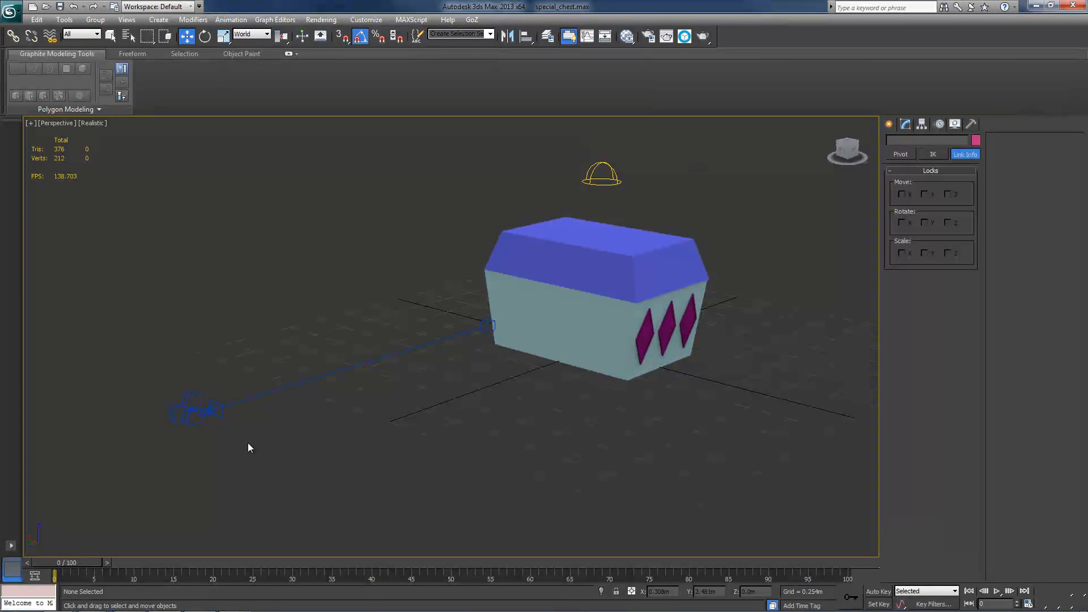
scroll(414, 327, "down", 5)
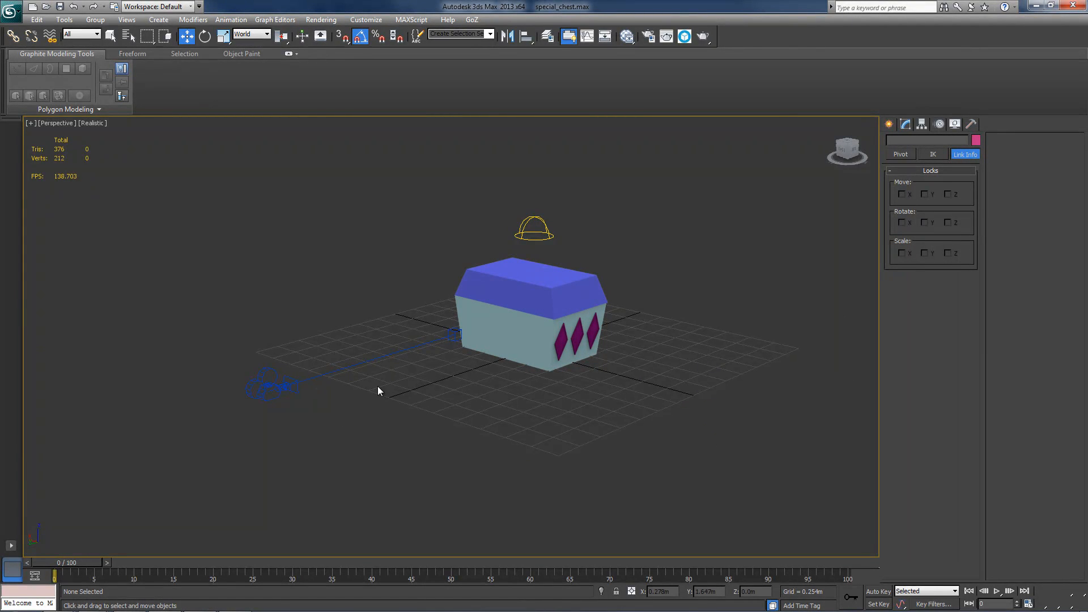
middle_click_drag(494, 389, 479, 411)
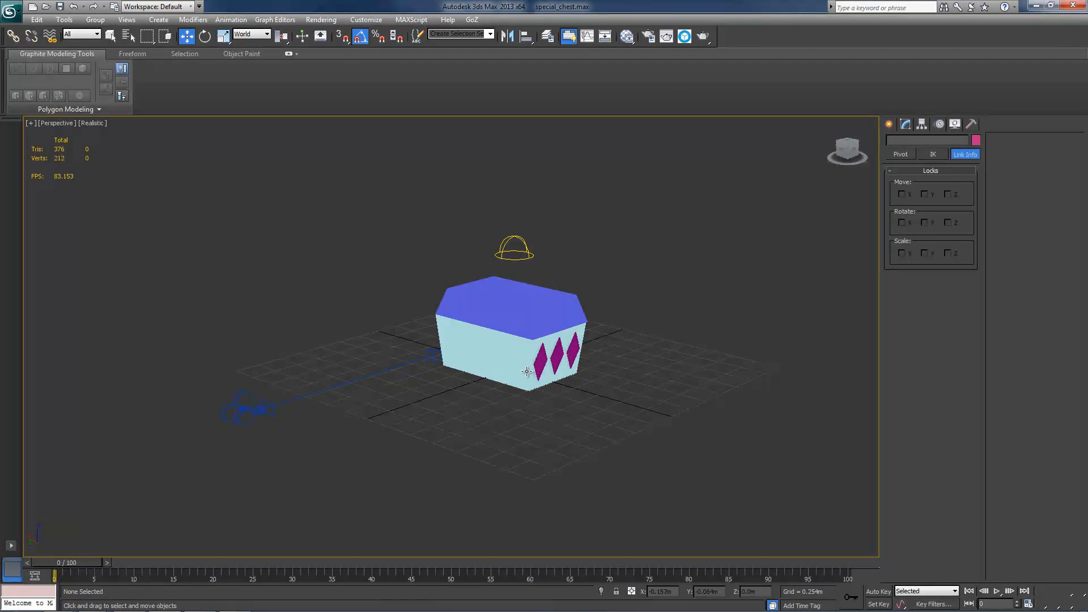
scroll(527, 371, "up", 3)
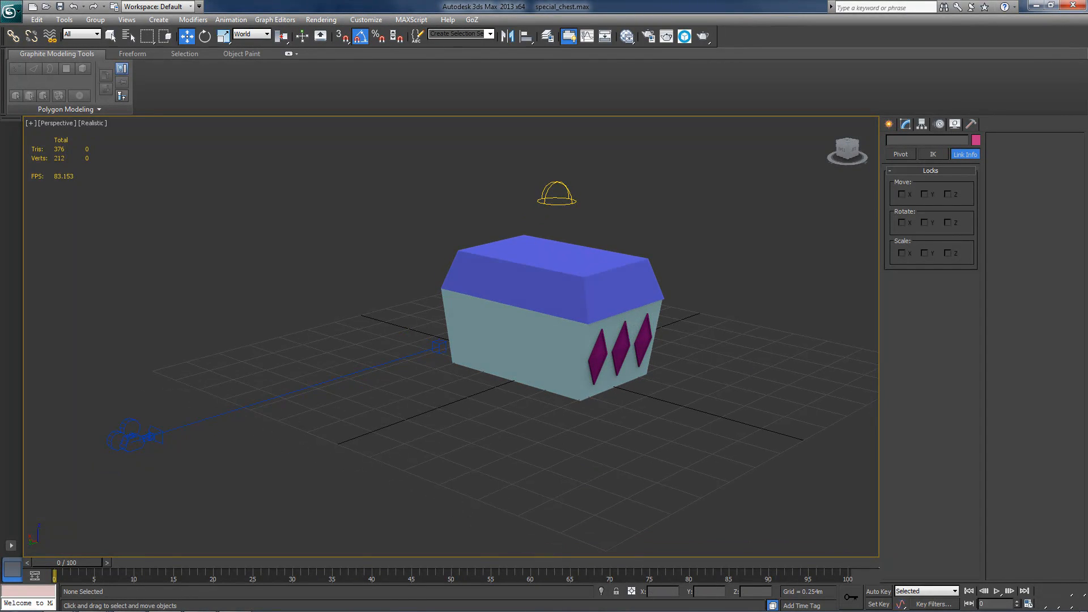
middle_click_drag(560, 267, 586, 265)
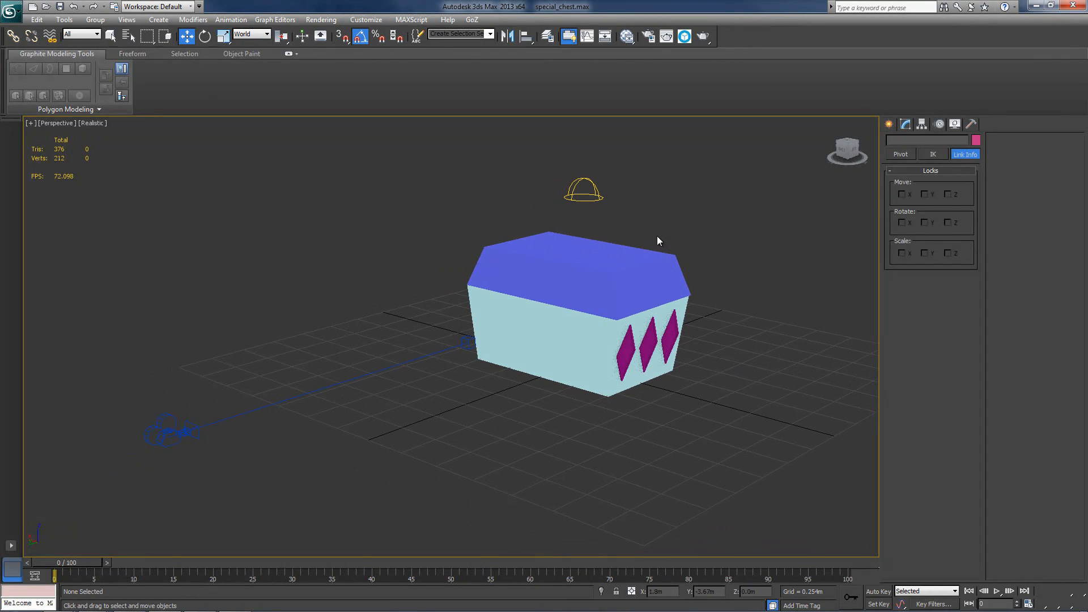
Turn the perspective view to the chest's front and select the handle.
left_click(855, 150)
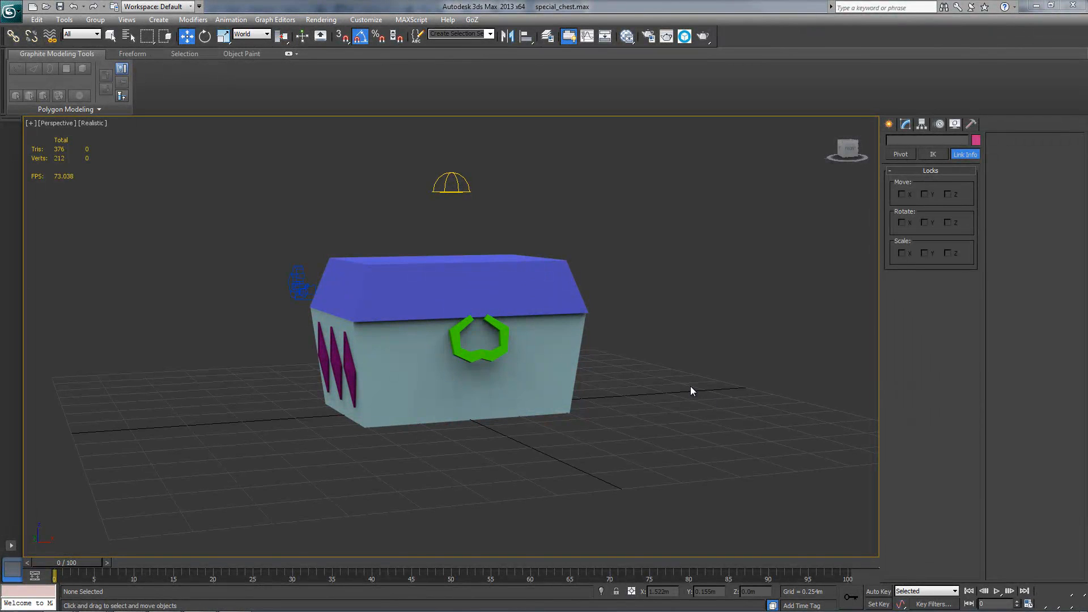
middle_click_drag(518, 349, 541, 362)
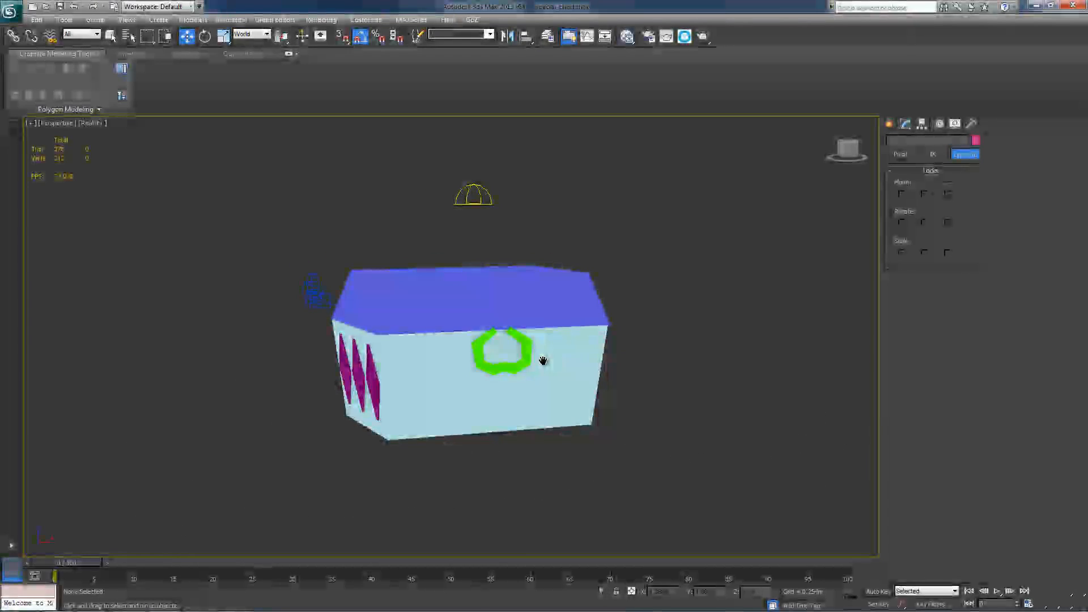
left_click(485, 368)
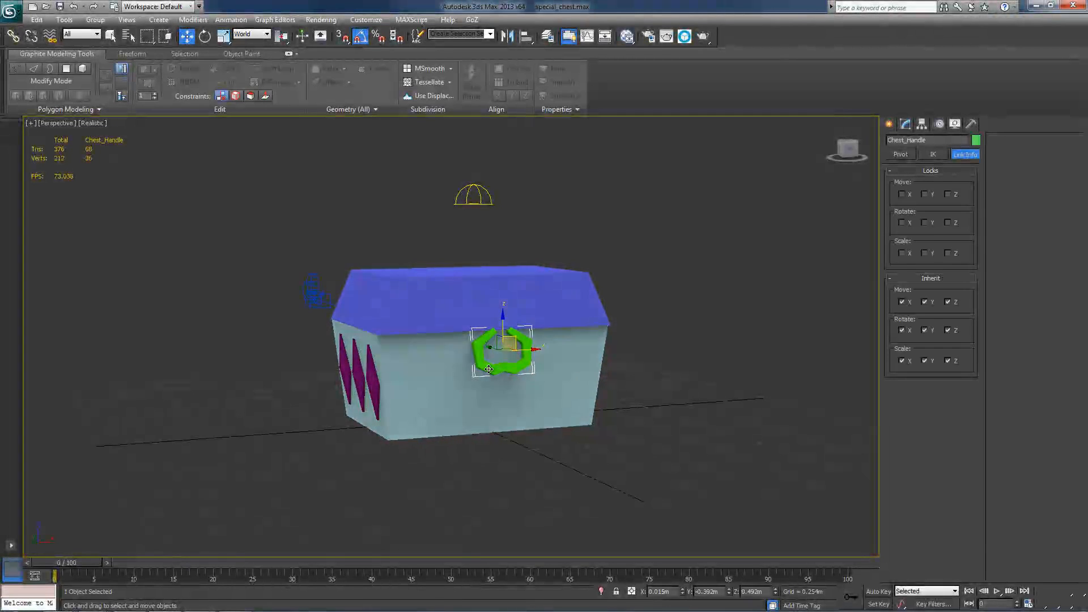
Try hiding the chest handle, undo the hiding, and clear the selection.
right_click(489, 366)
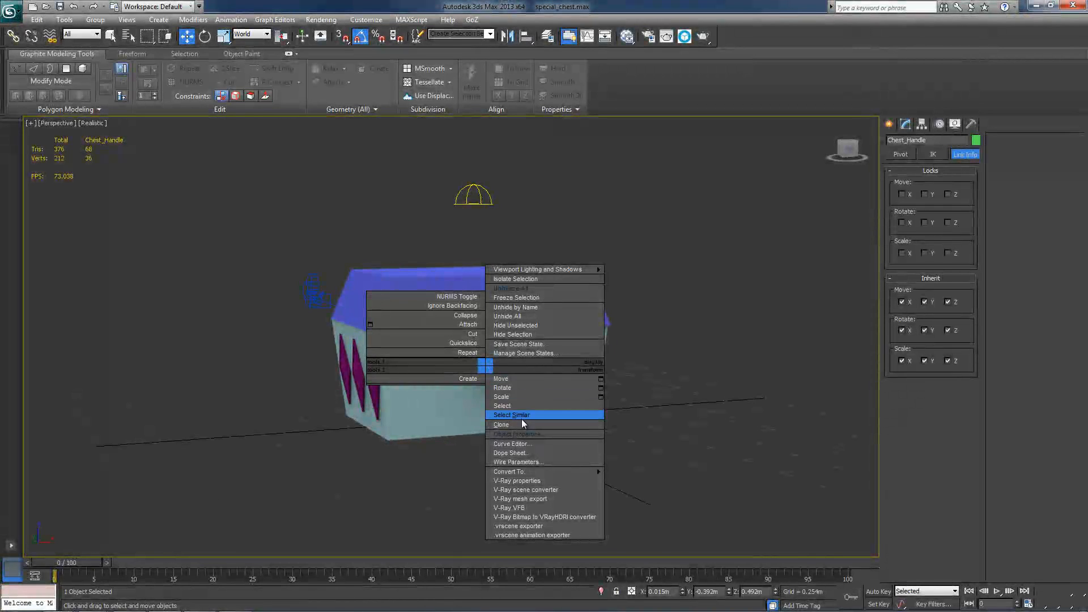
left_click(505, 334)
middle_click_drag(673, 396, 657, 411)
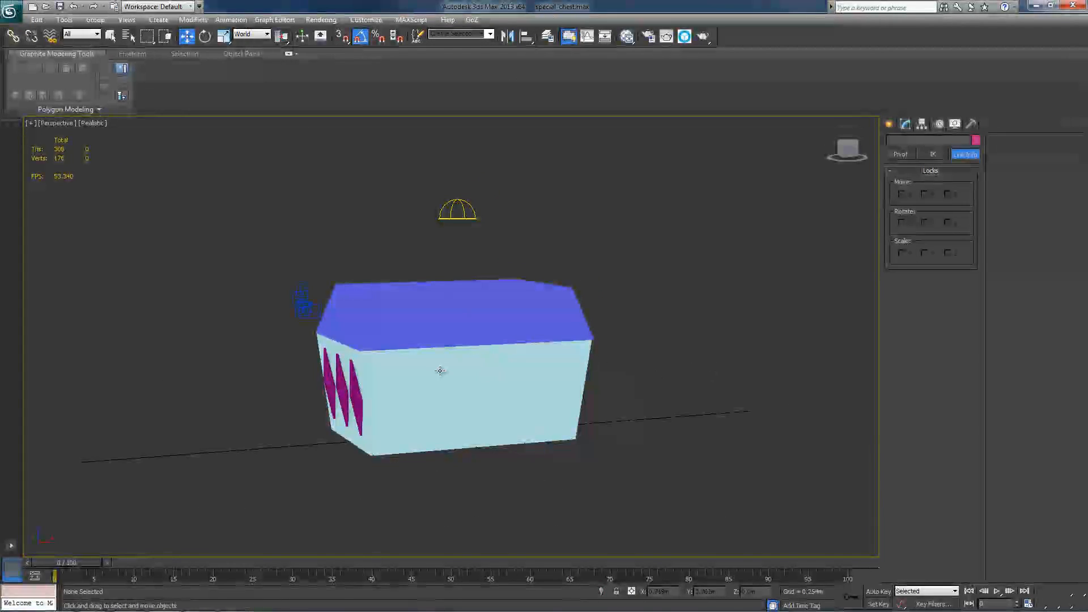
key("ctrl+z")
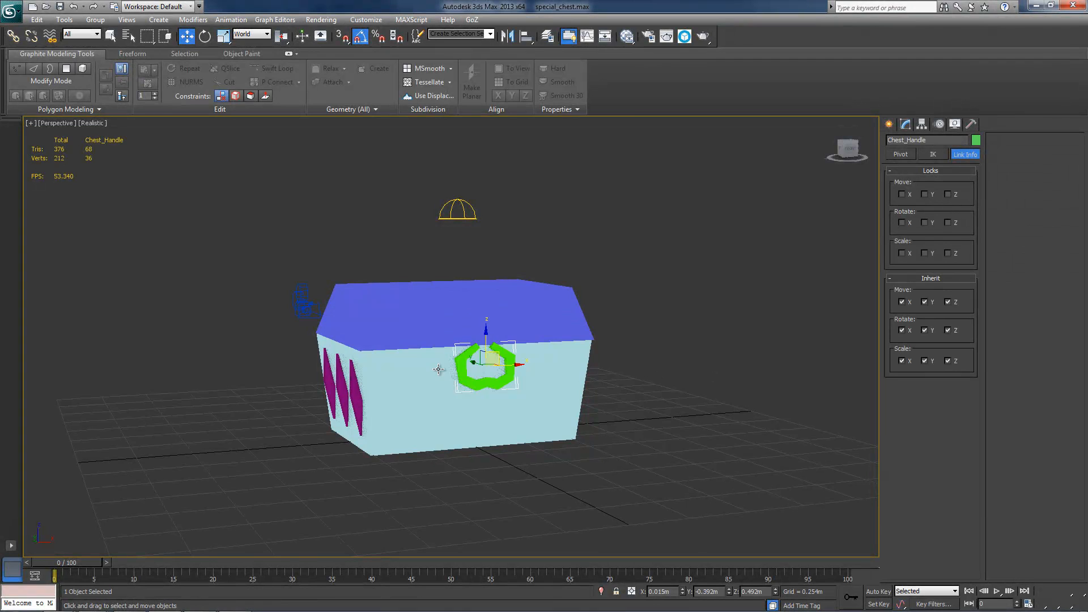
left_click(641, 373)
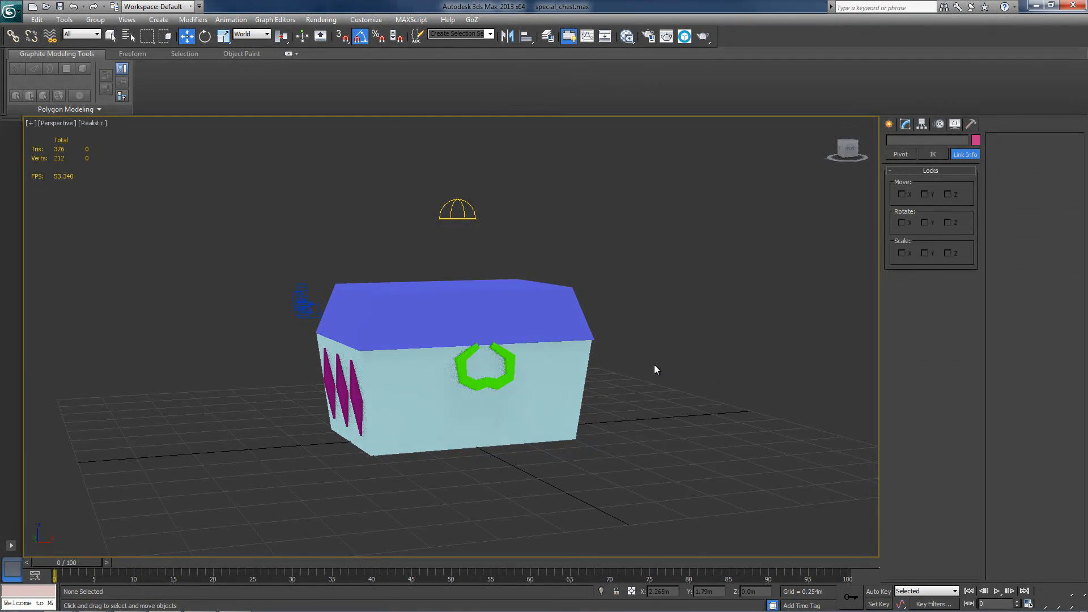
Try see-through display on the chest handle, inspect it up close, undo it, and clear the selection.
left_click(471, 352)
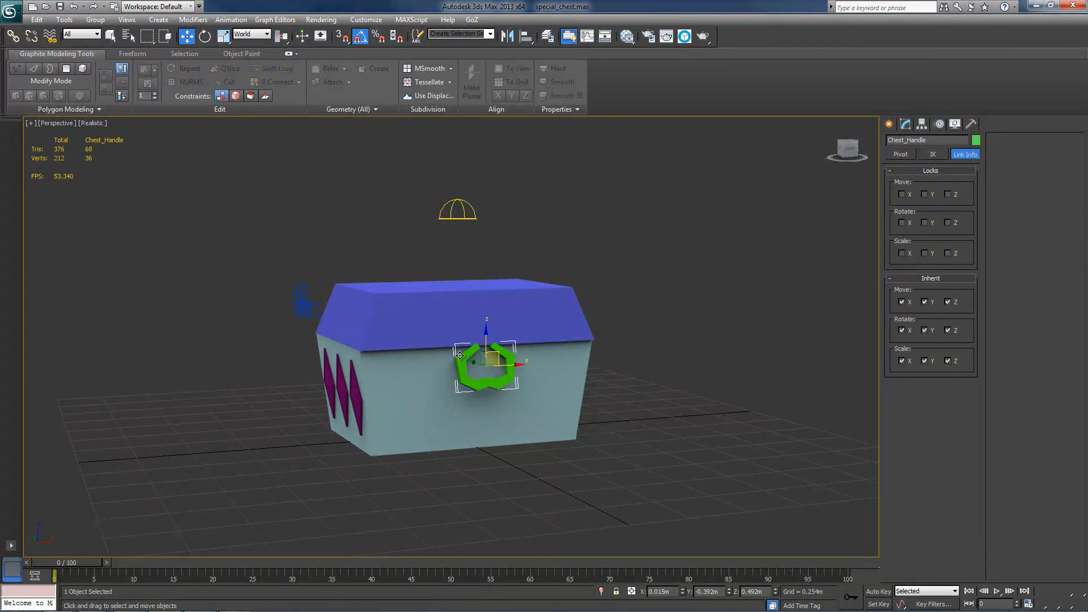
key("alt+x")
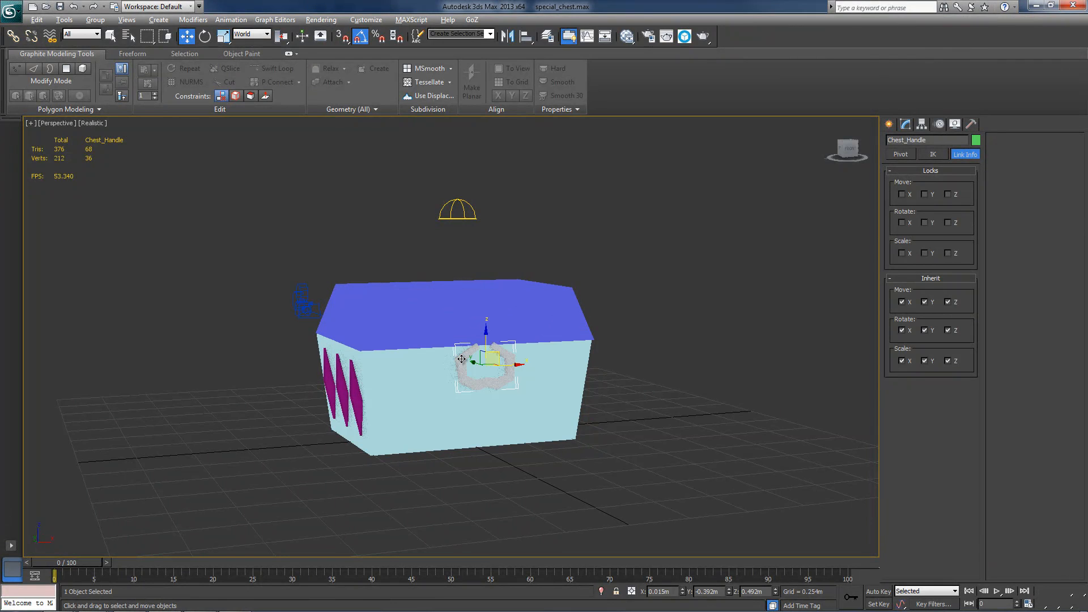
left_click(646, 397)
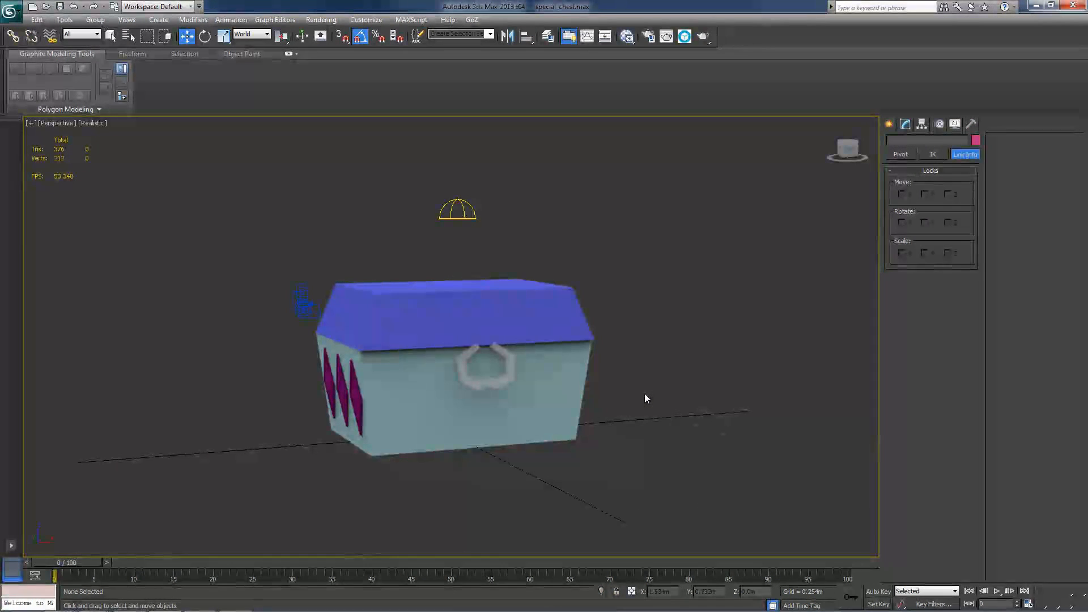
scroll(556, 389, "up", 5)
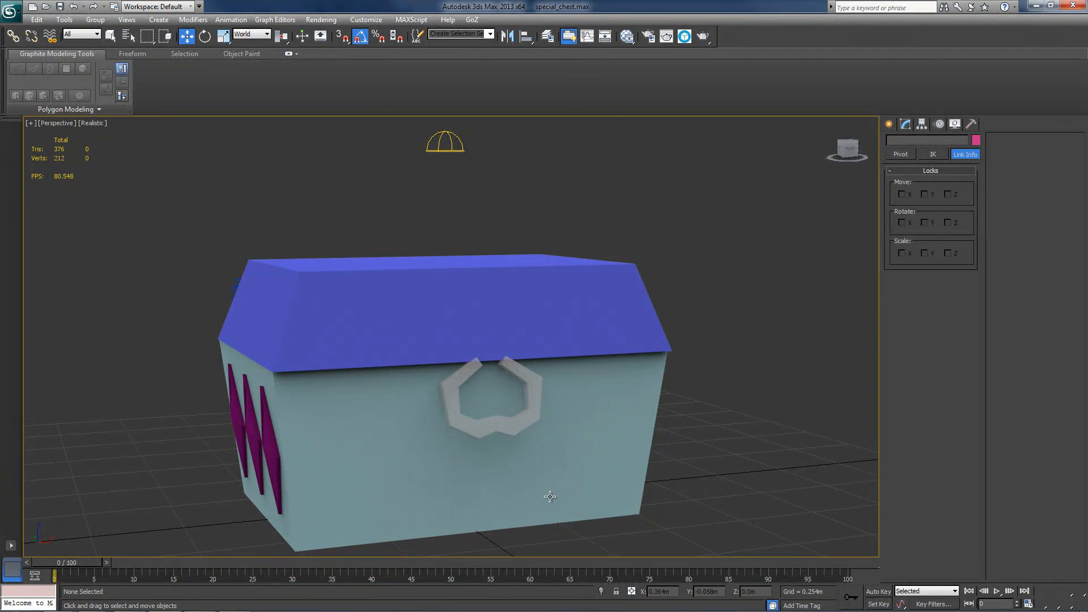
left_click(532, 418)
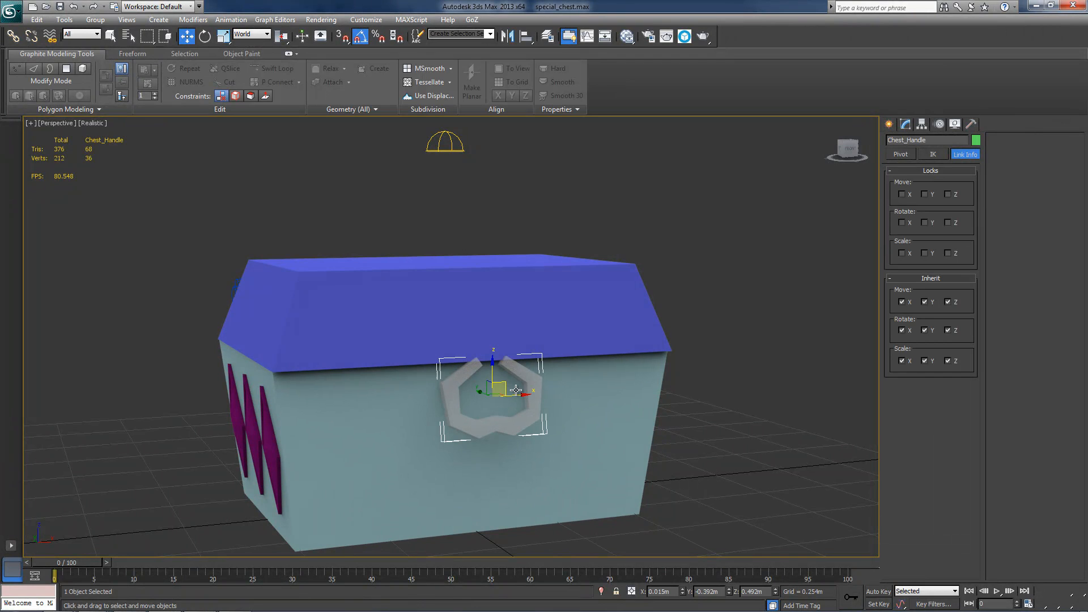
key("ctrl+z")
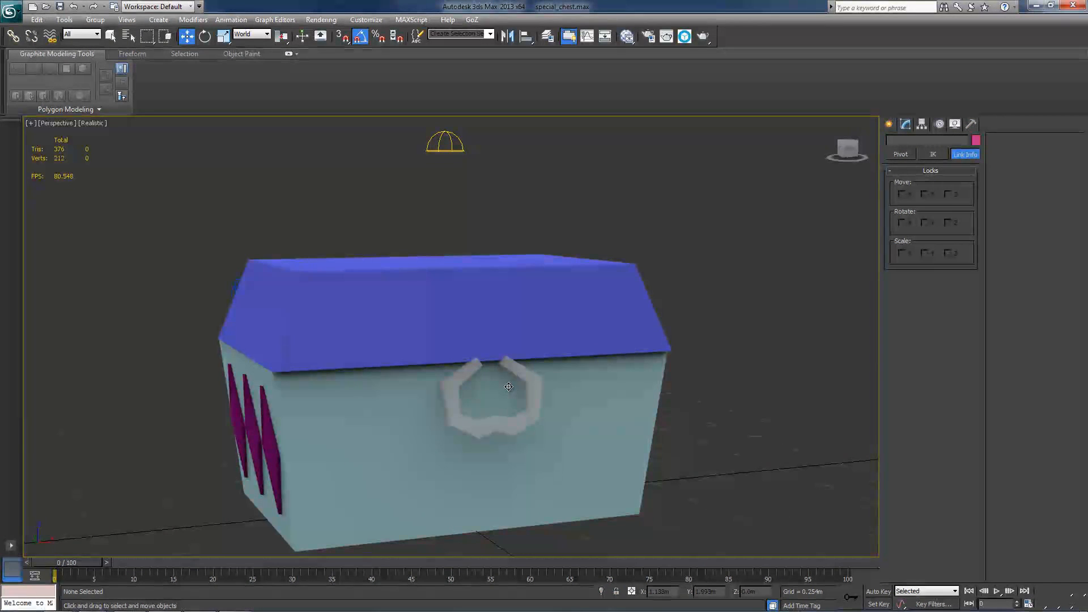
key("ctrl+z")
key("ctrl+z")
left_click(712, 400)
Select the chest handle and bring up the Handle material's parameters in the material editor, leaving its colours alone.
left_click(529, 383)
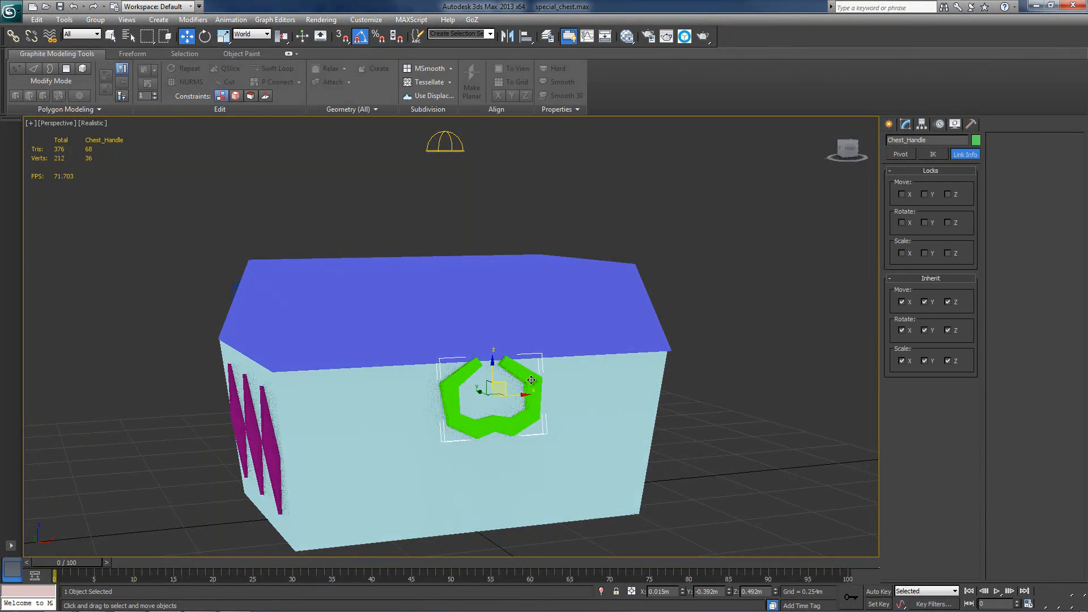
key("m")
middle_click_drag(632, 341, 751, 335)
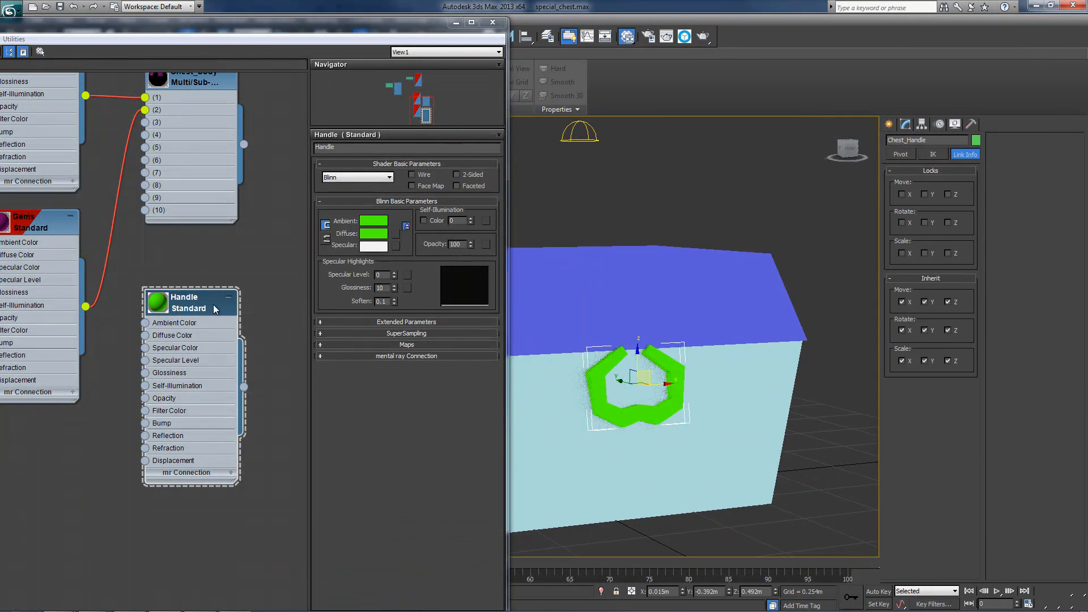
left_click(210, 307)
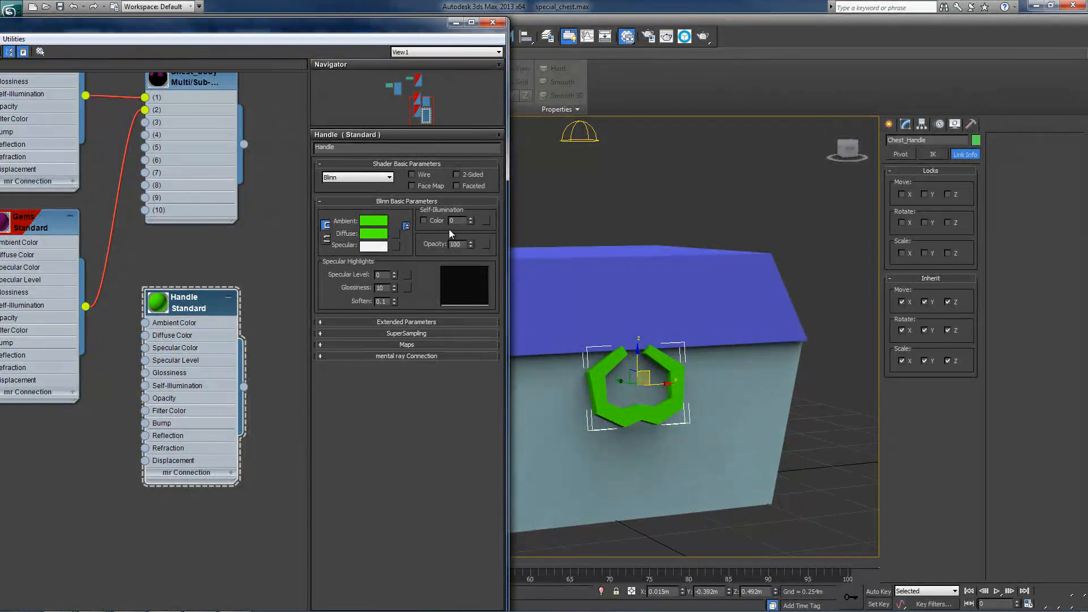
left_click(373, 220)
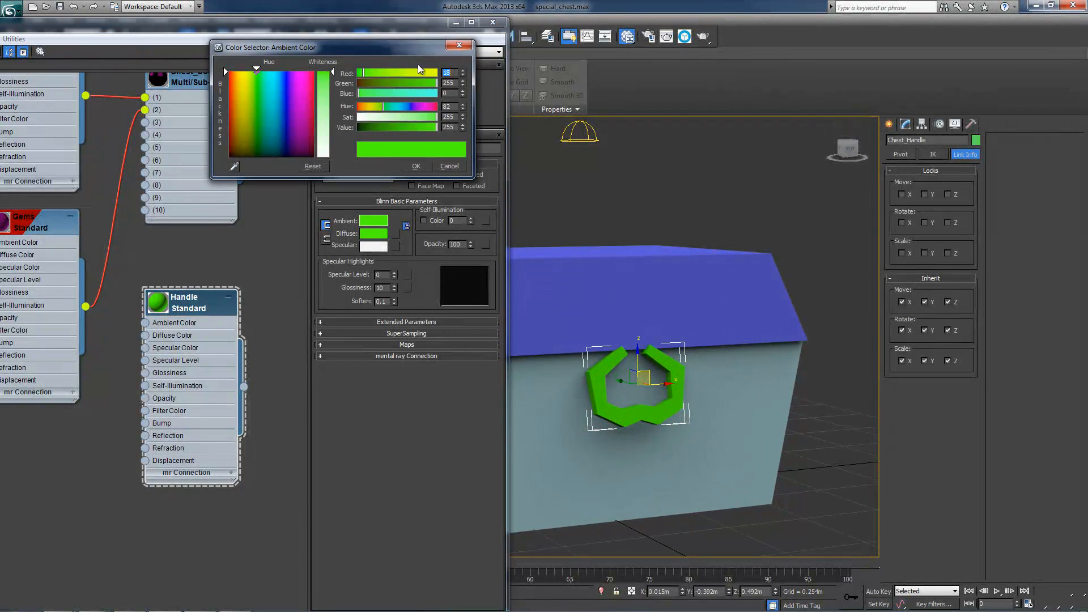
left_click(456, 45)
Set the Handle material's opacity to 20 and close the material editor.
left_click_drag(470, 243, 466, 287)
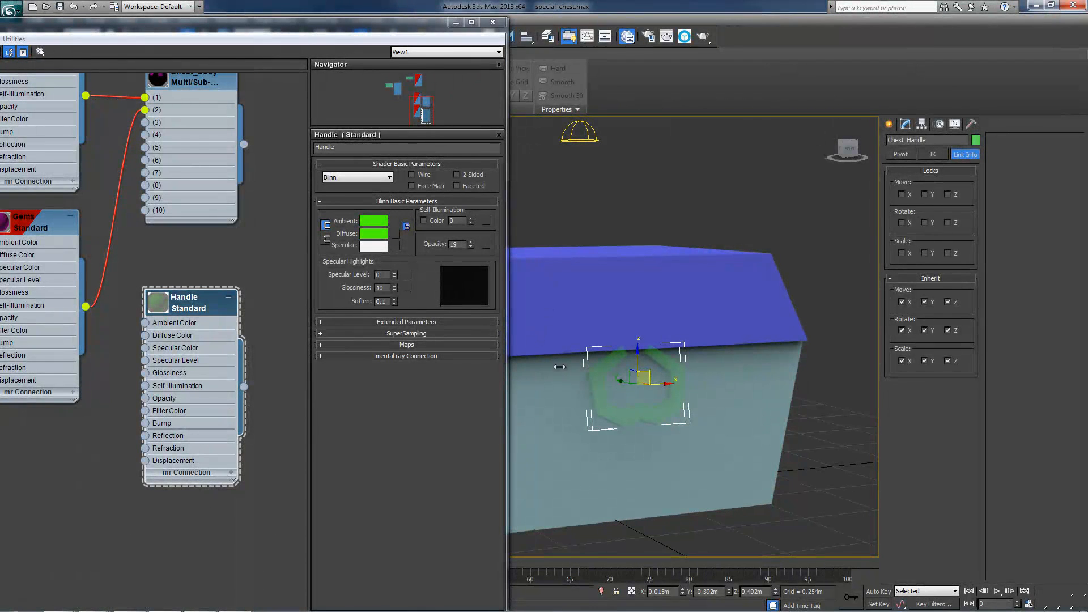
left_click_drag(460, 244, 405, 240)
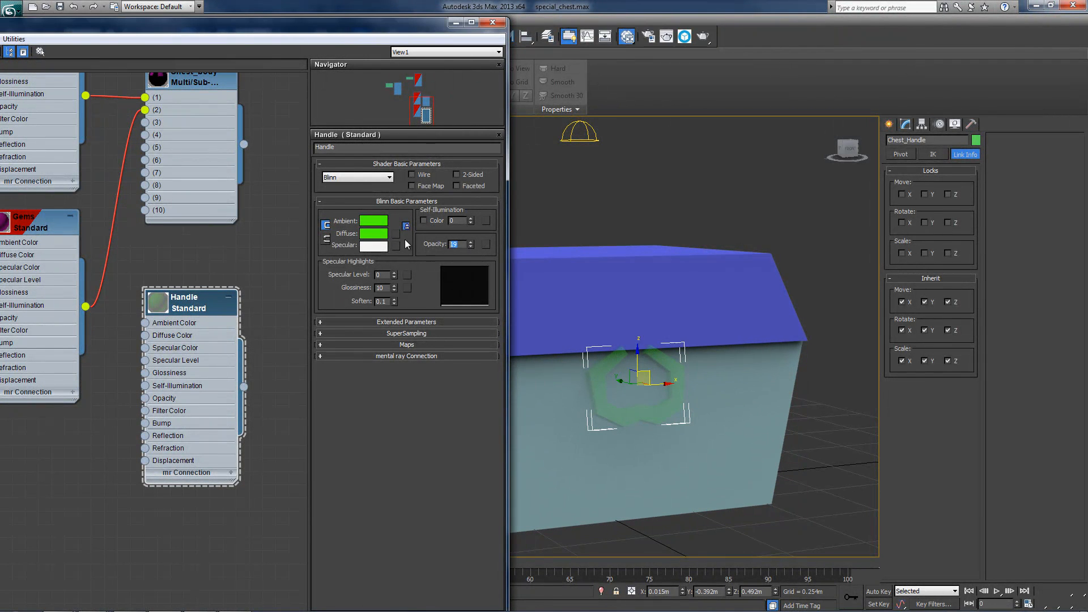
type("20")
key("Return")
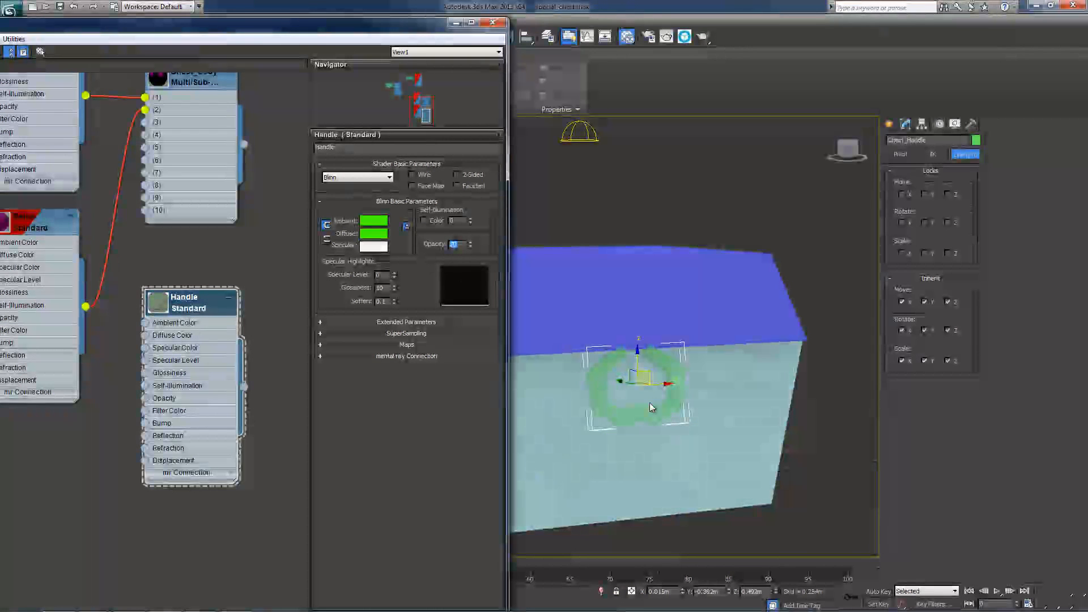
left_click(490, 23)
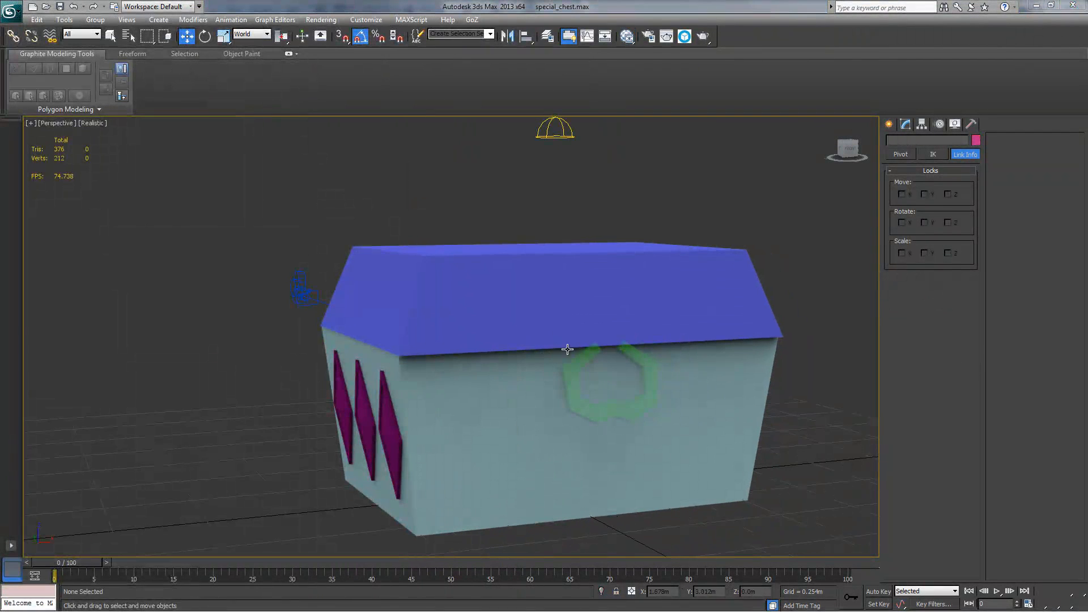
Switch from the perspective to the front view and frame the whole chest with its semi-transparent handle.
middle_click_drag(690, 396, 653, 372)
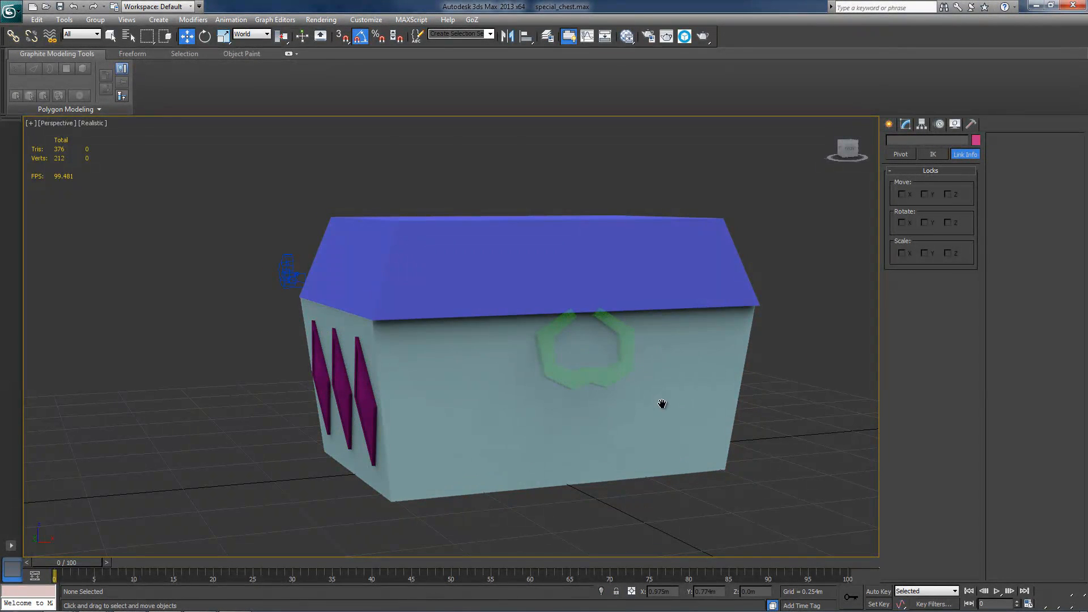
middle_click_drag(598, 355, 586, 369)
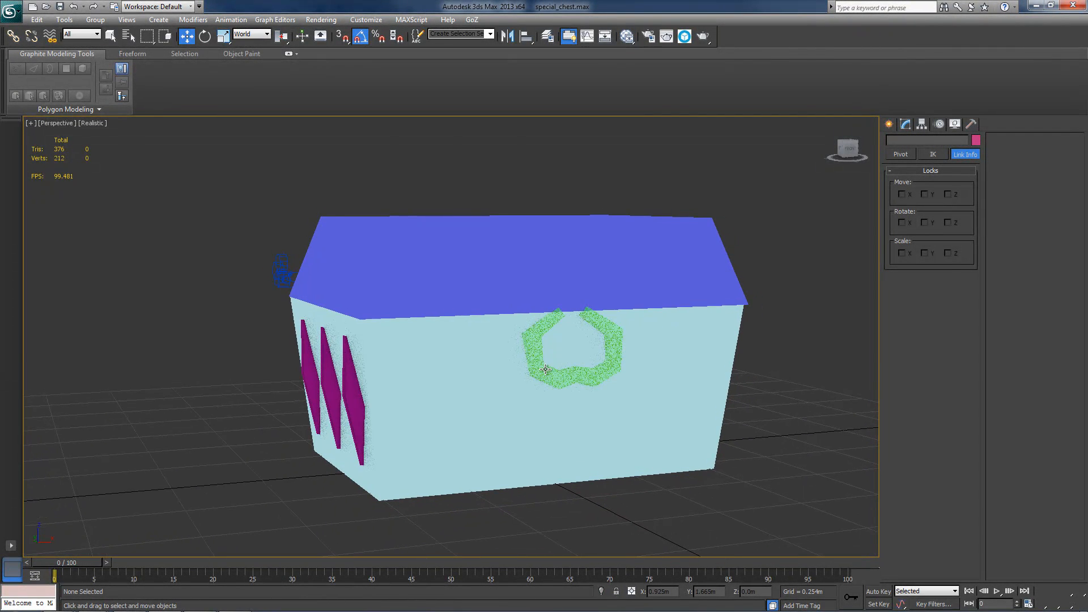
middle_click_drag(649, 335, 624, 332)
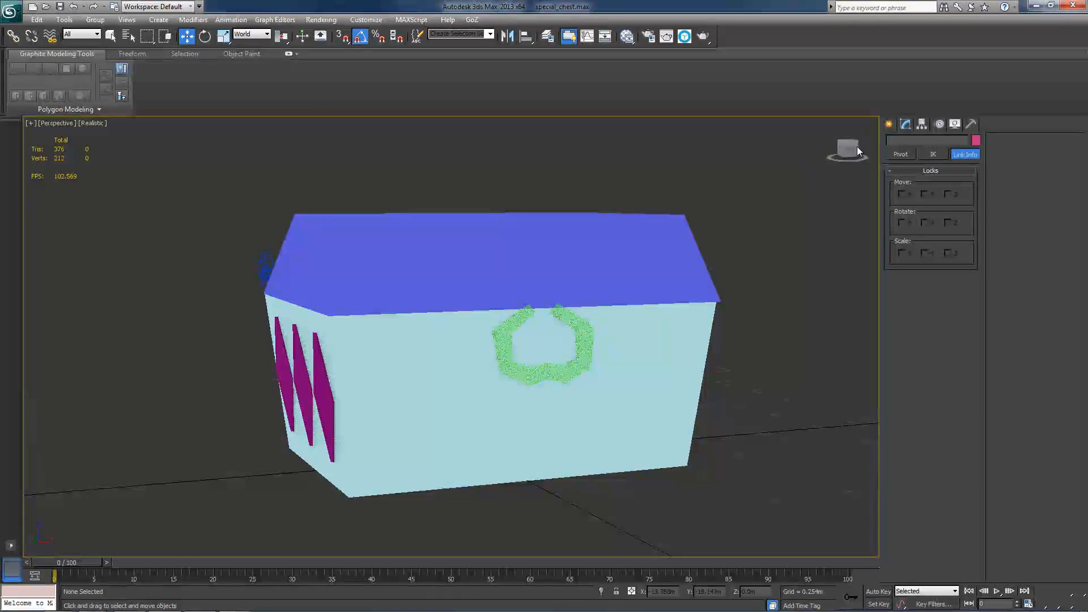
left_click(49, 124)
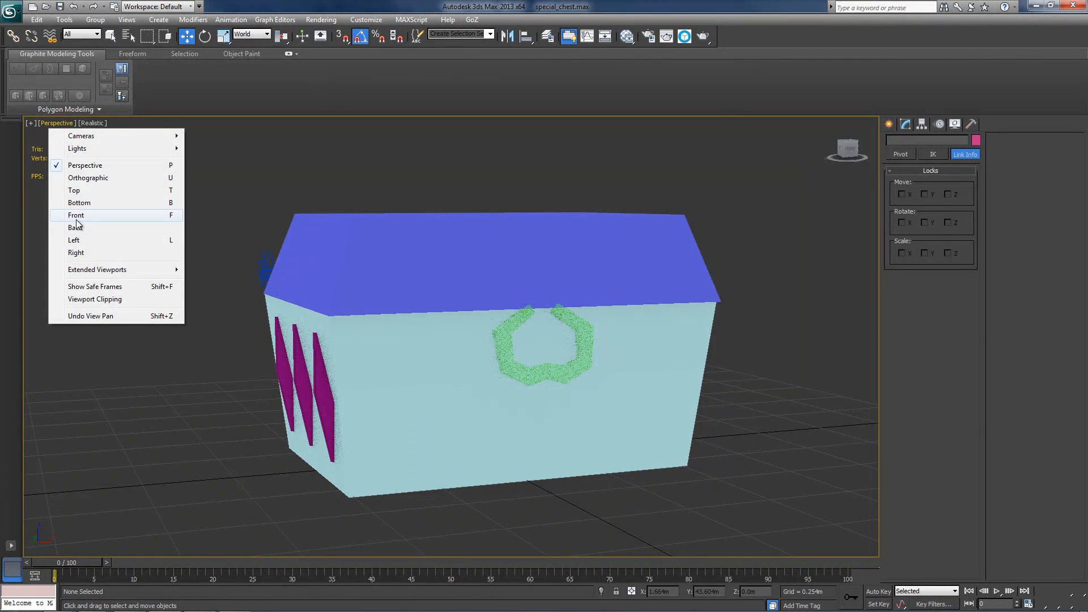
left_click(76, 215)
middle_click_drag(323, 357, 408, 256)
scroll(408, 256, "down", 2)
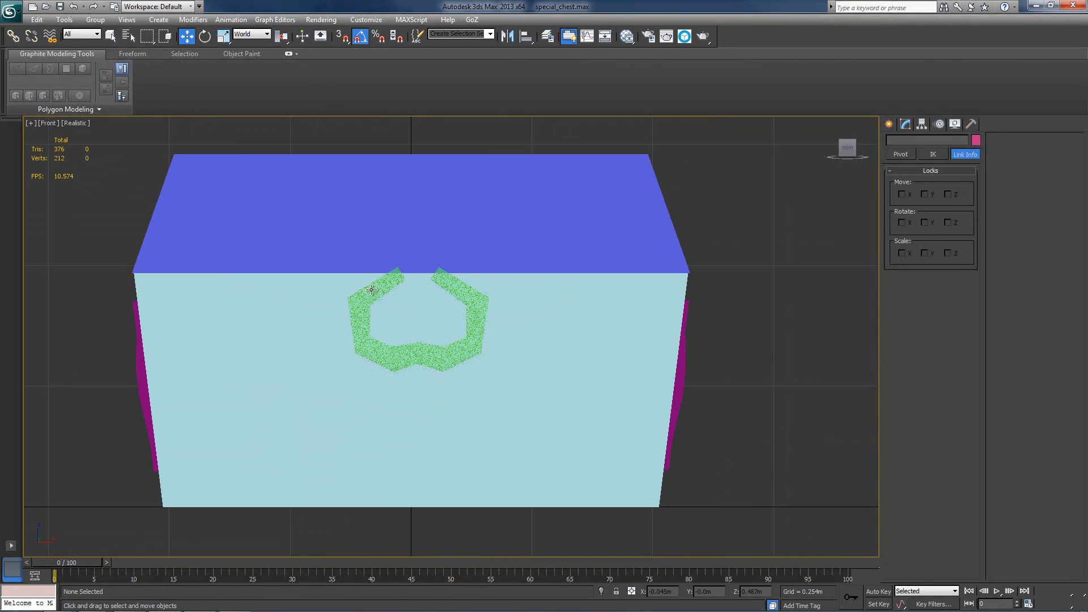
middle_click_drag(178, 313, 206, 320)
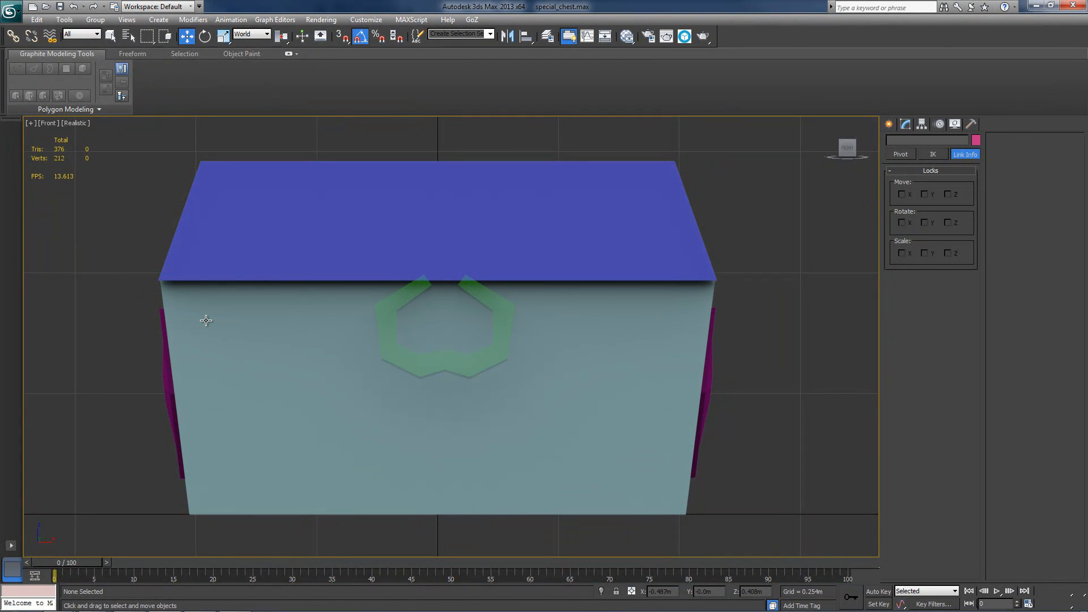
Return to perspective, create a camera from this front-facing view, and enable its orthographic projection.
key("p")
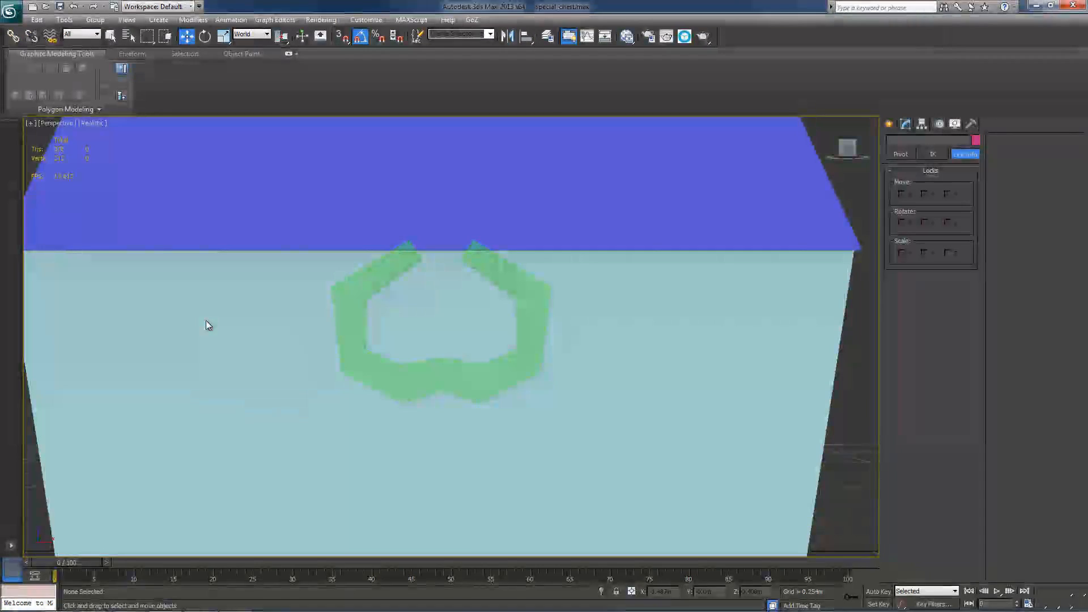
key("ctrl+c")
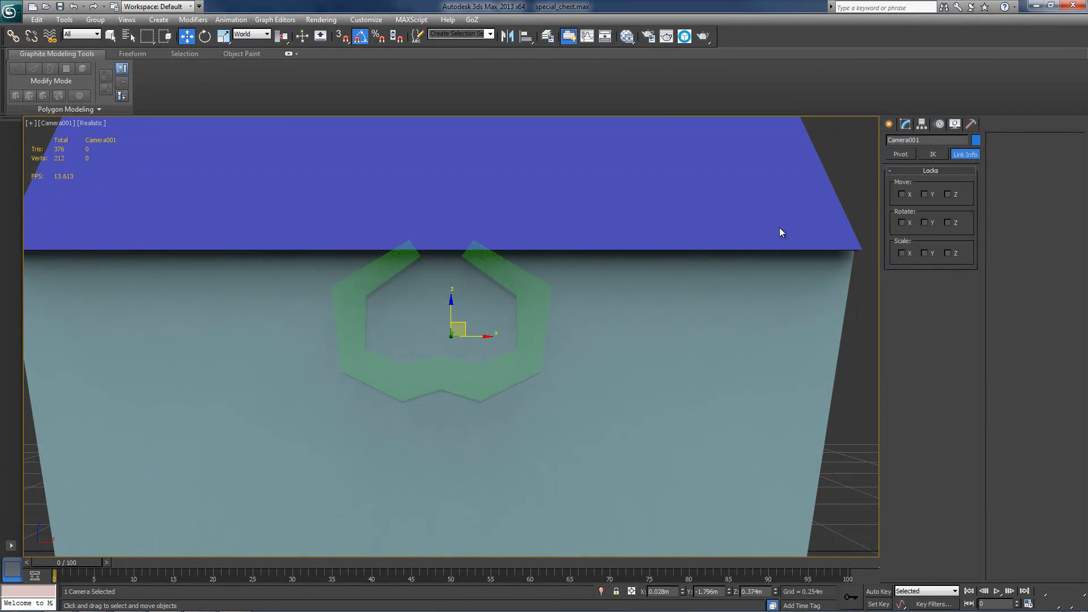
left_click(905, 124)
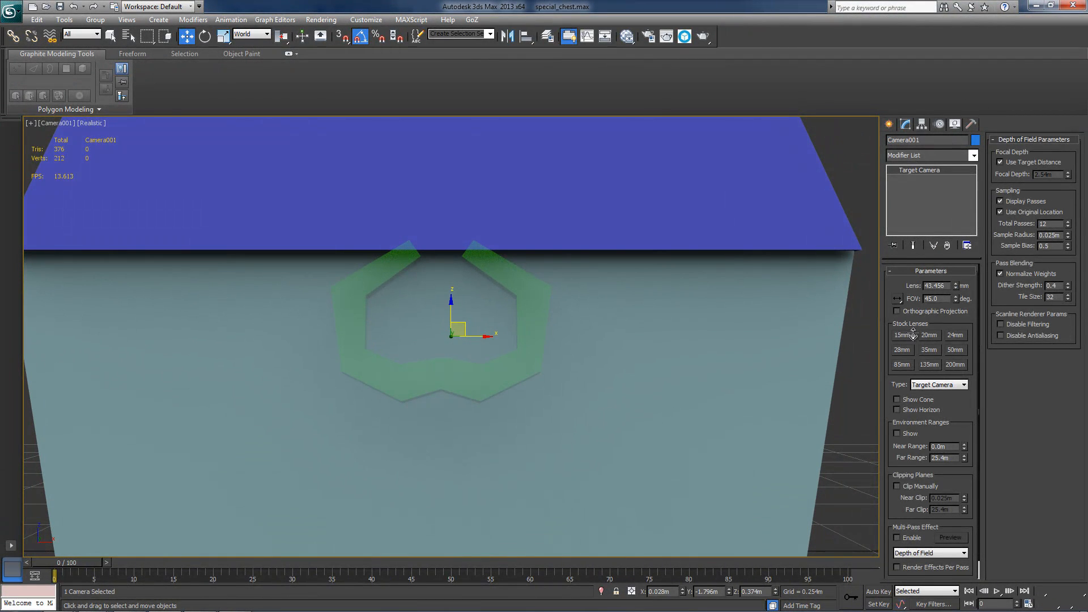
left_click(897, 312)
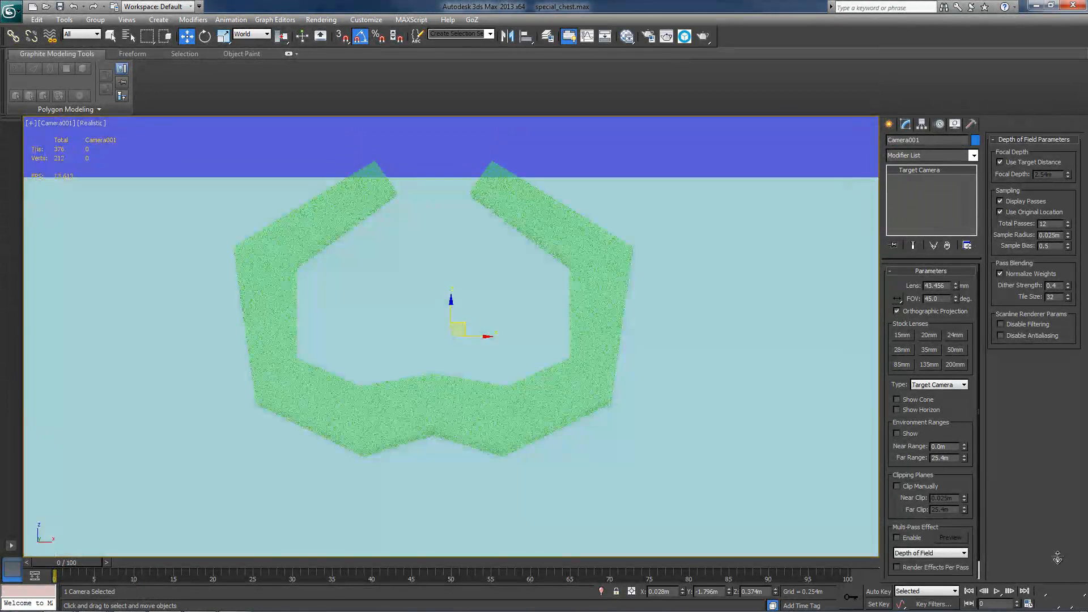
Dolly the front camera back until the whole chest front fits in its view, and deselect the camera.
left_click(1042, 591)
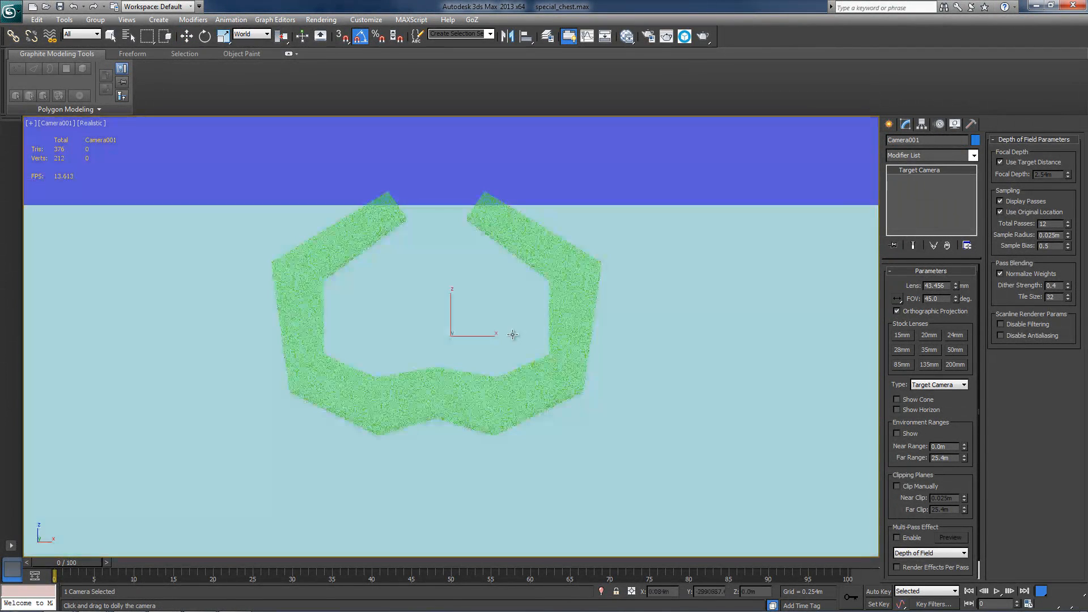
left_click_drag(513, 335, 522, 387)
middle_click_drag(522, 387, 528, 388)
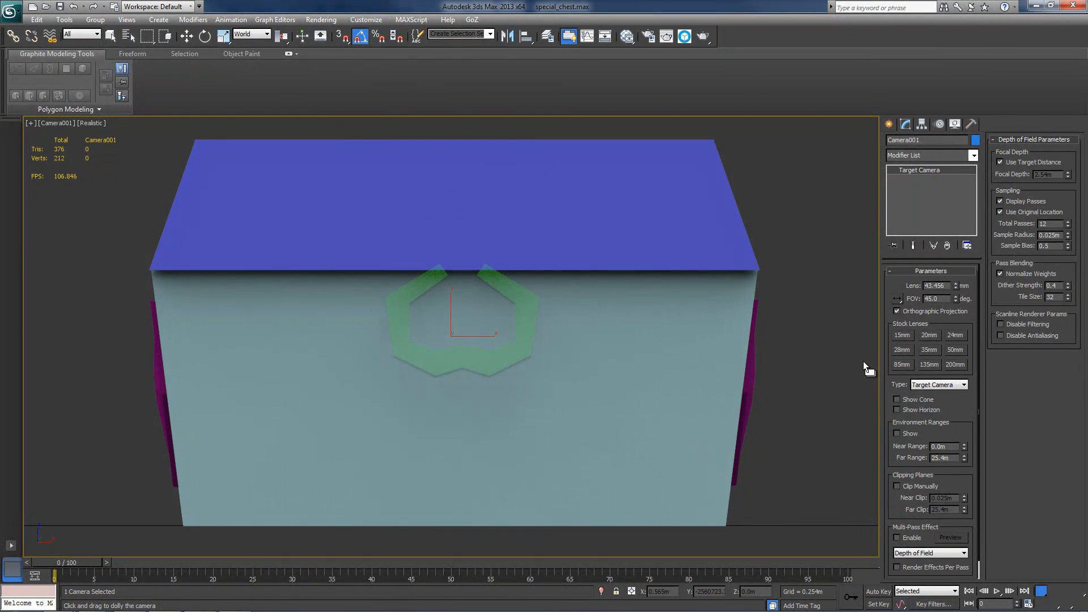
key("w")
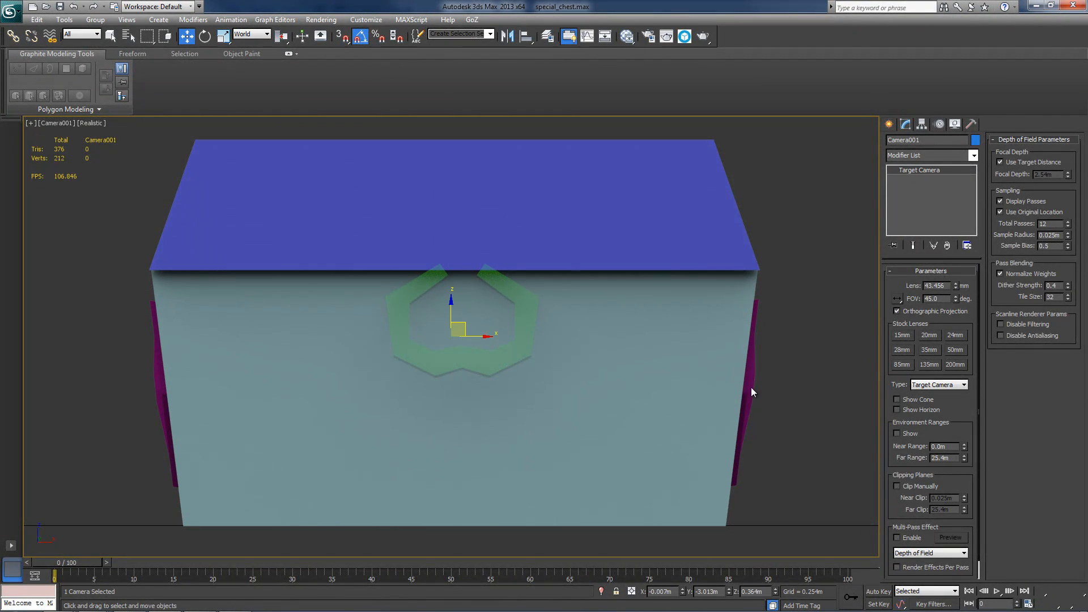
left_click(922, 124)
left_click(117, 328)
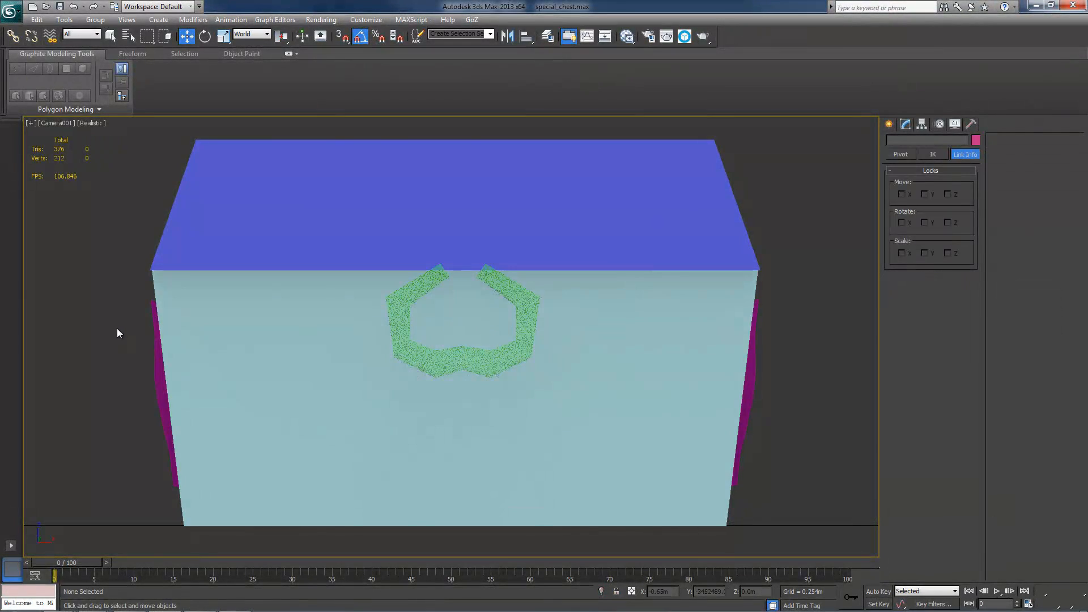
Return to perspective and lock move, rotate and scale on all axes for the front camera and its target.
key("p")
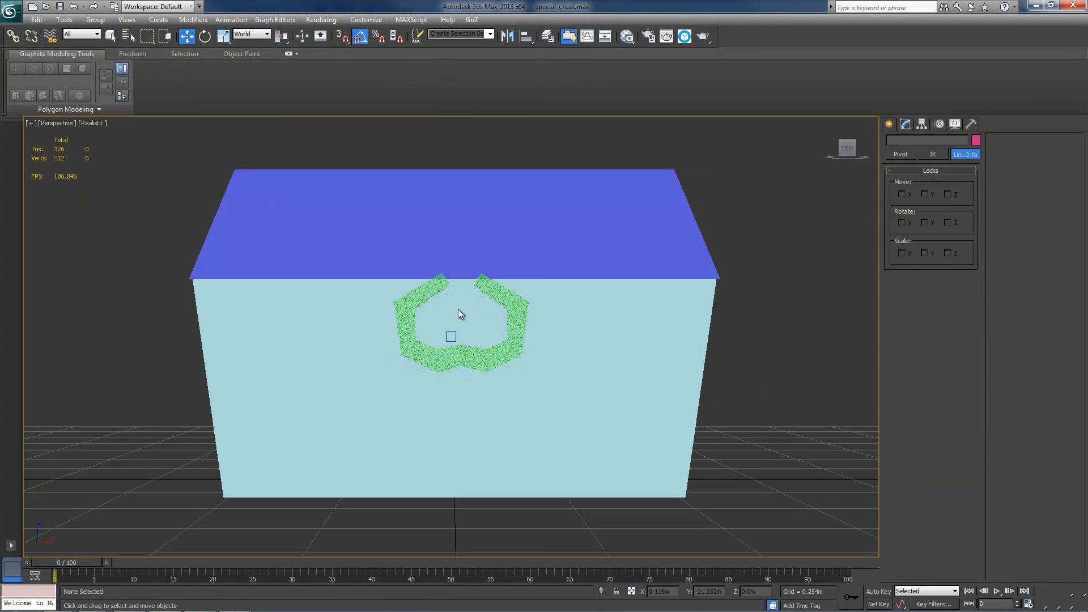
left_click_drag(854, 147, 437, 257)
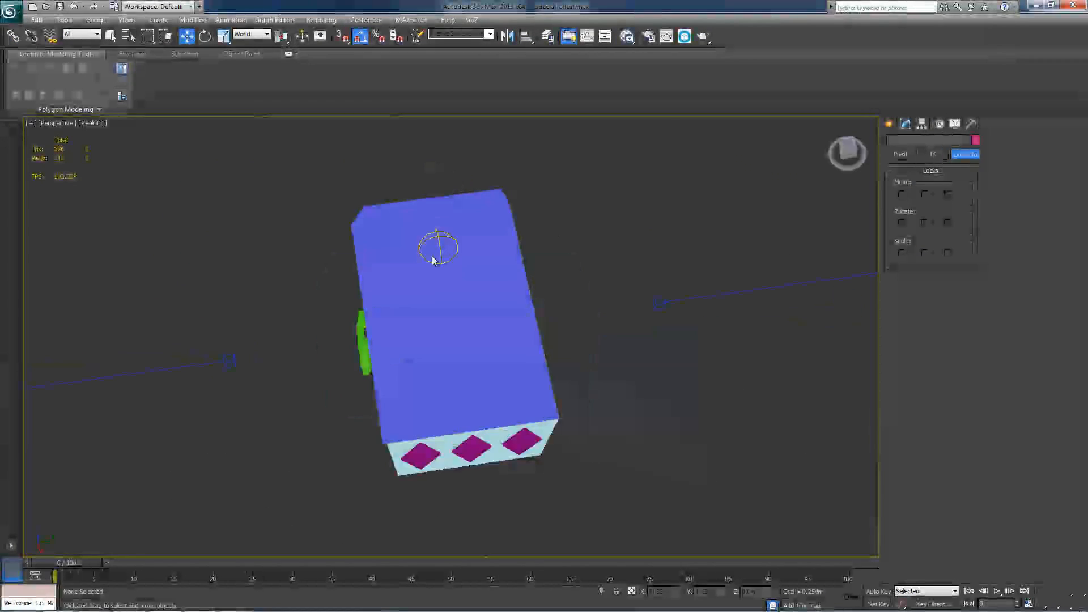
middle_click_drag(437, 257, 592, 220)
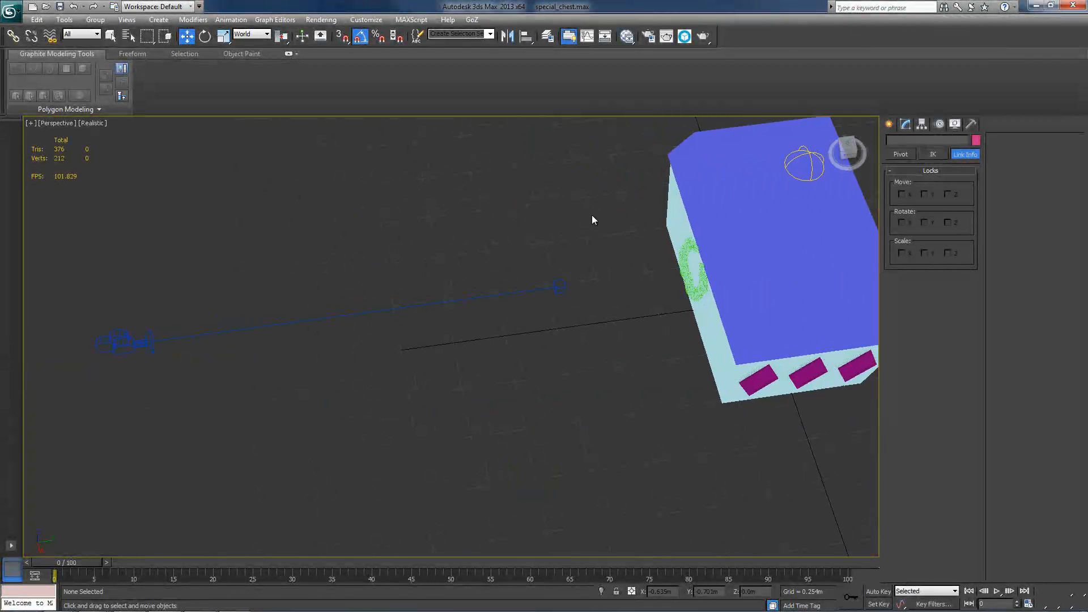
left_click_drag(97, 426, 71, 434)
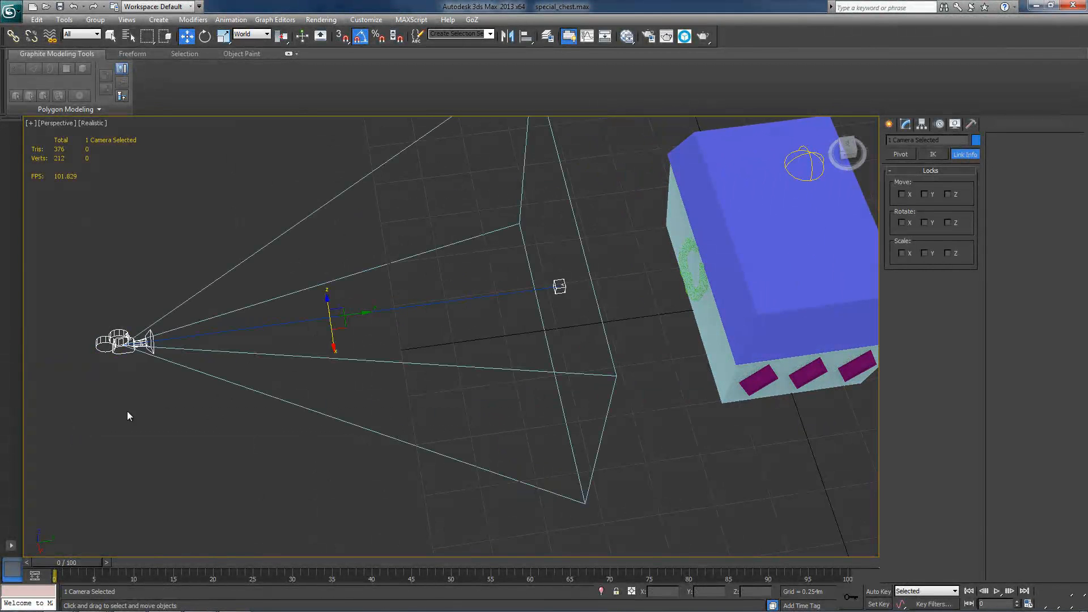
left_click(901, 194)
left_click(925, 194)
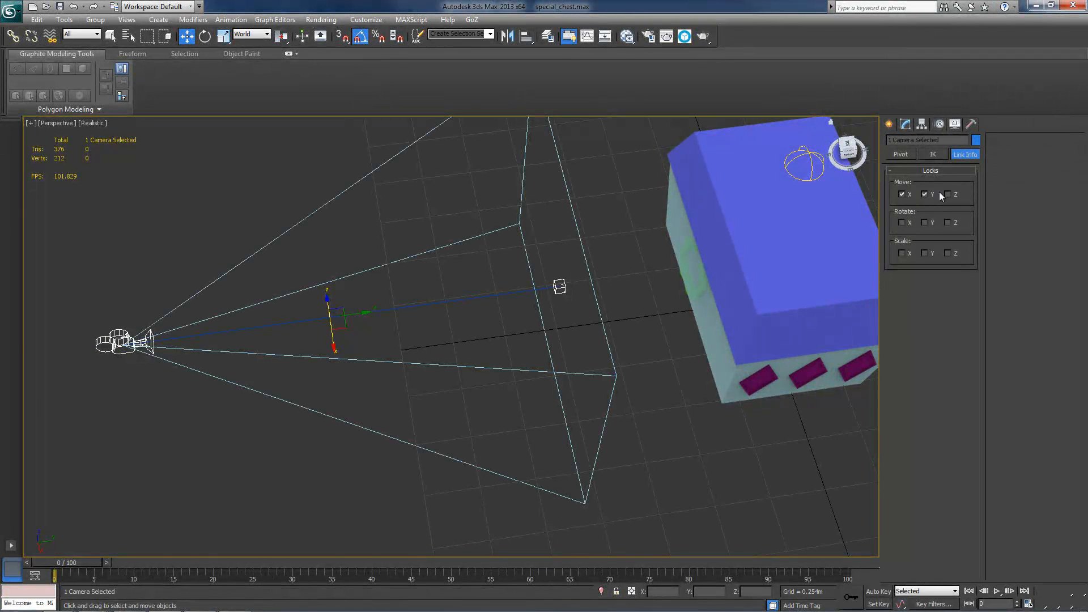
left_click(907, 222)
left_click(656, 285)
Rename the front camera to camera_shot_2 and deselect it.
left_click_drag(846, 154, 893, 129)
middle_click_drag(618, 213, 662, 218)
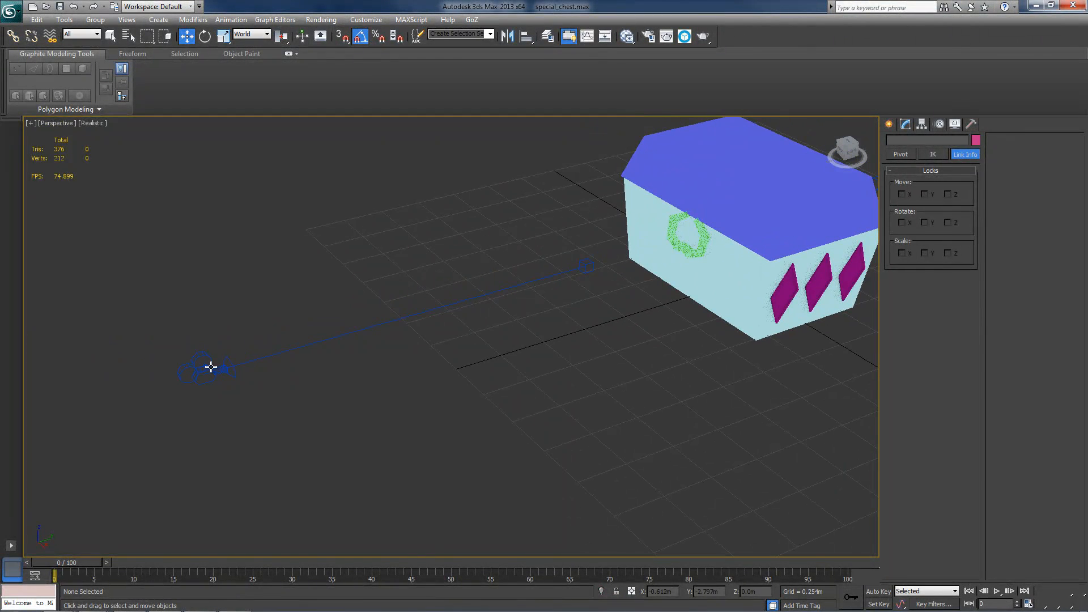
left_click_drag(280, 319, 148, 425)
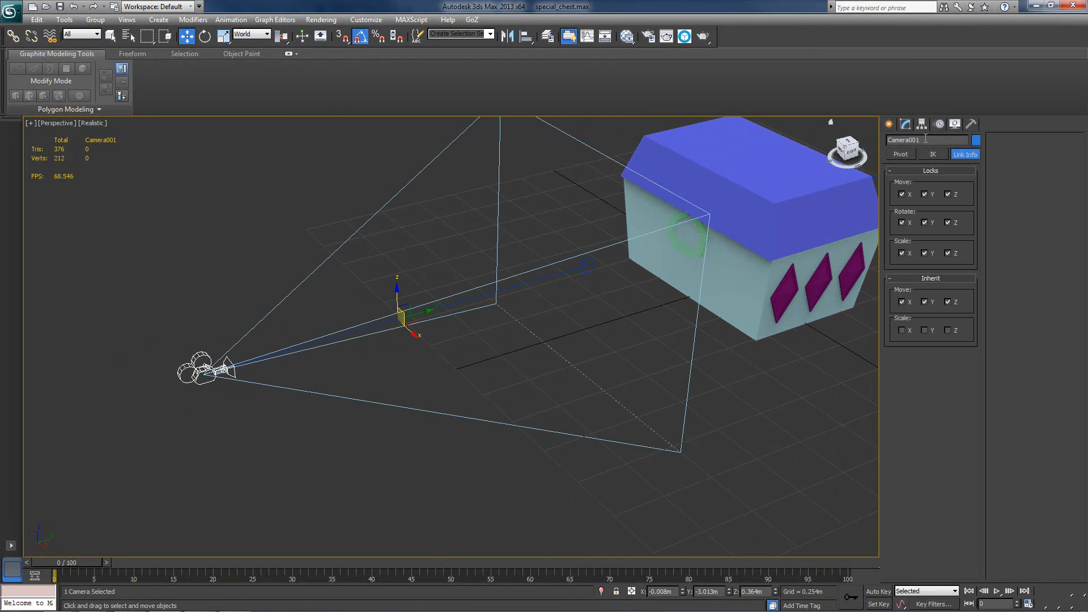
type("camera_shot_2")
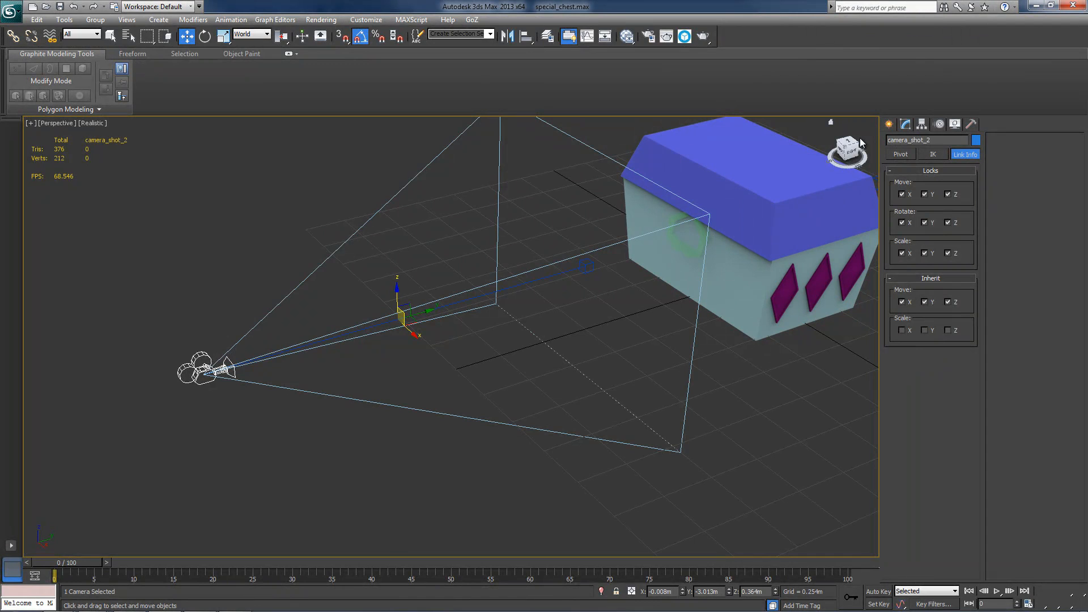
left_click(617, 322)
middle_click_drag(617, 322, 523, 366)
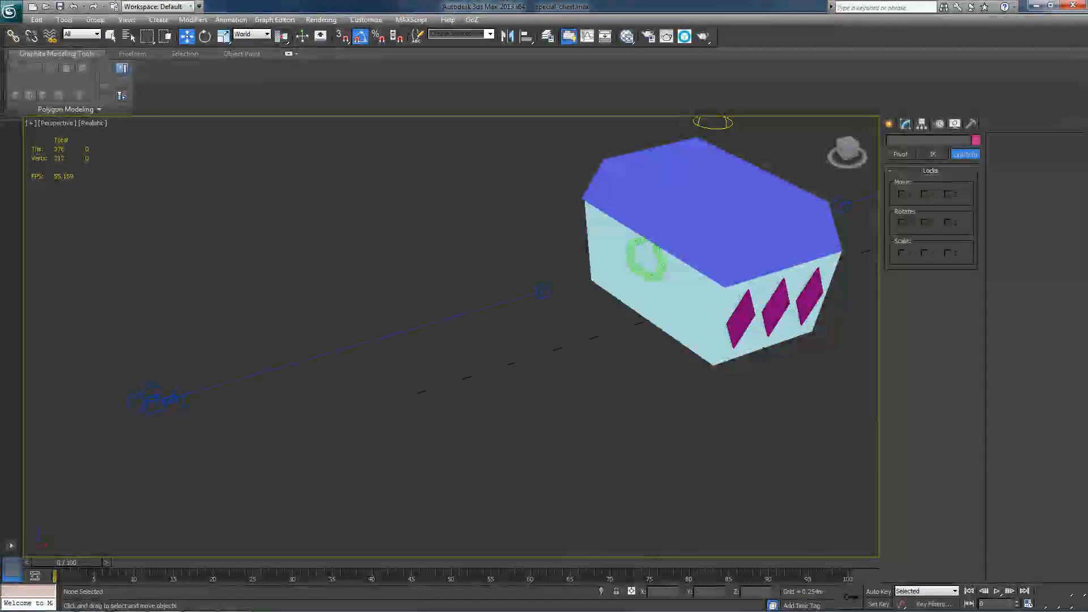
middle_click_drag(690, 328, 669, 328)
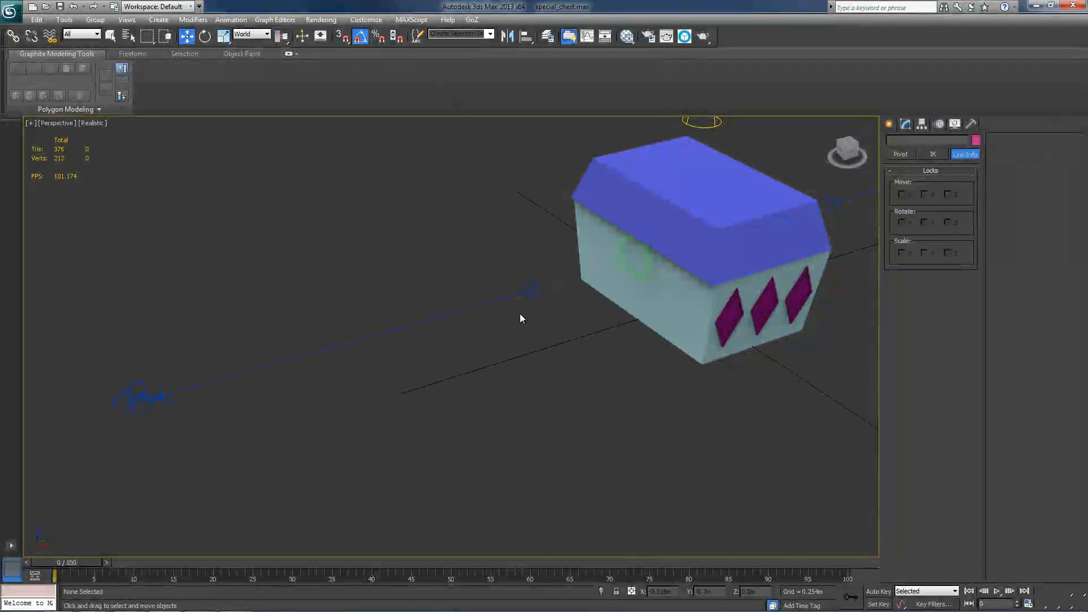
middle_click_drag(659, 346, 658, 354)
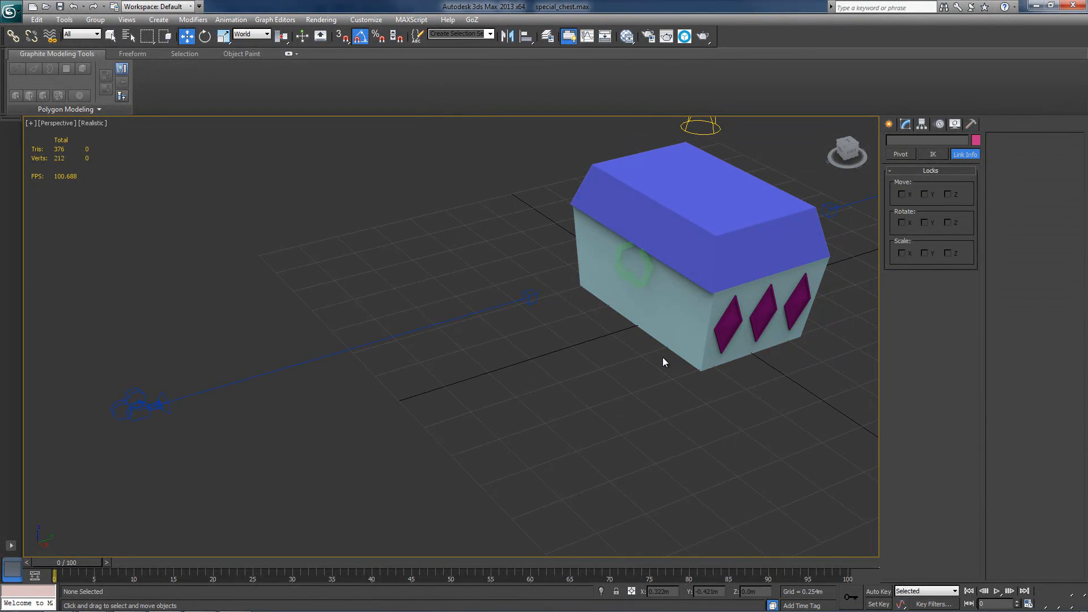